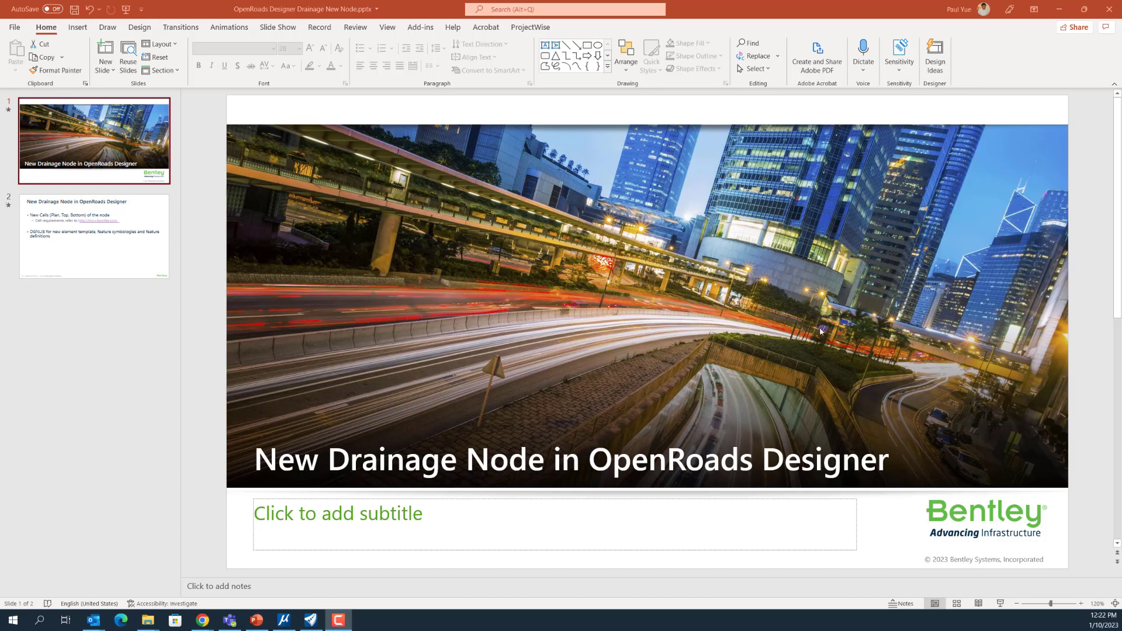
click(119, 267)
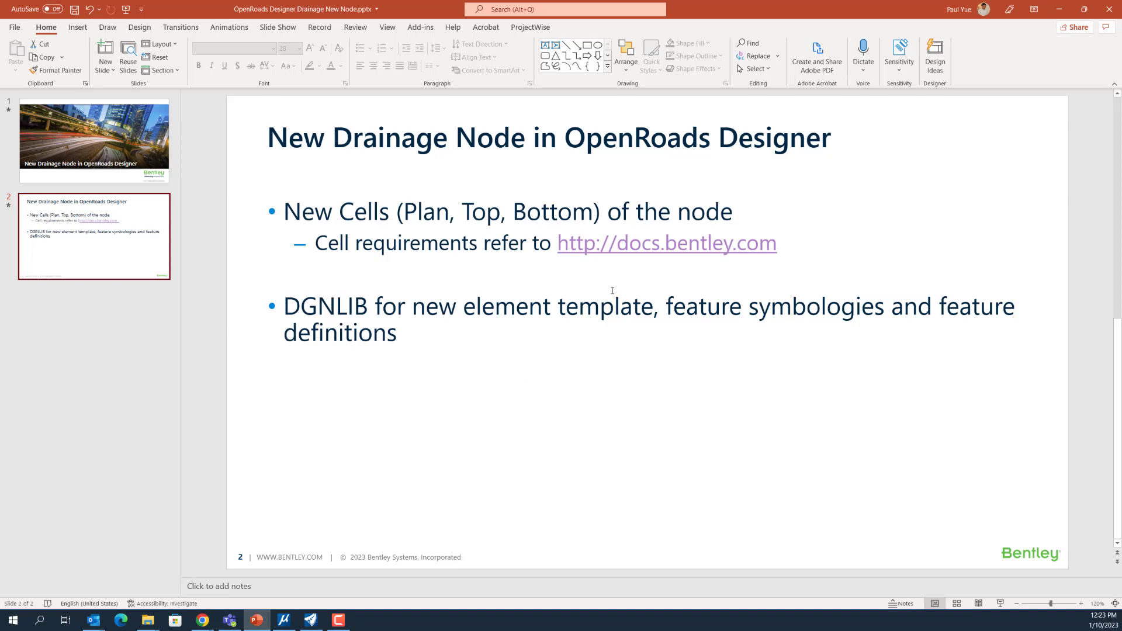
ctrl+click(647, 247)
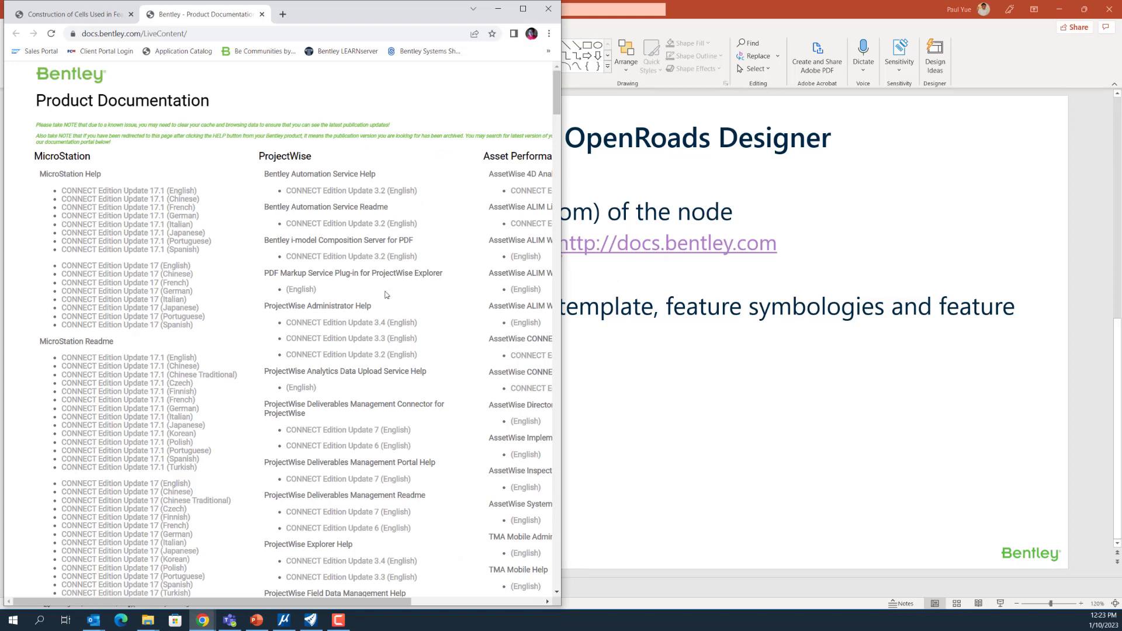
Open the Drainage and Utilities CONNECT Edition 2022 Release 1 help.
scroll(385, 295, down, 5)
scroll(385, 295, down, 8)
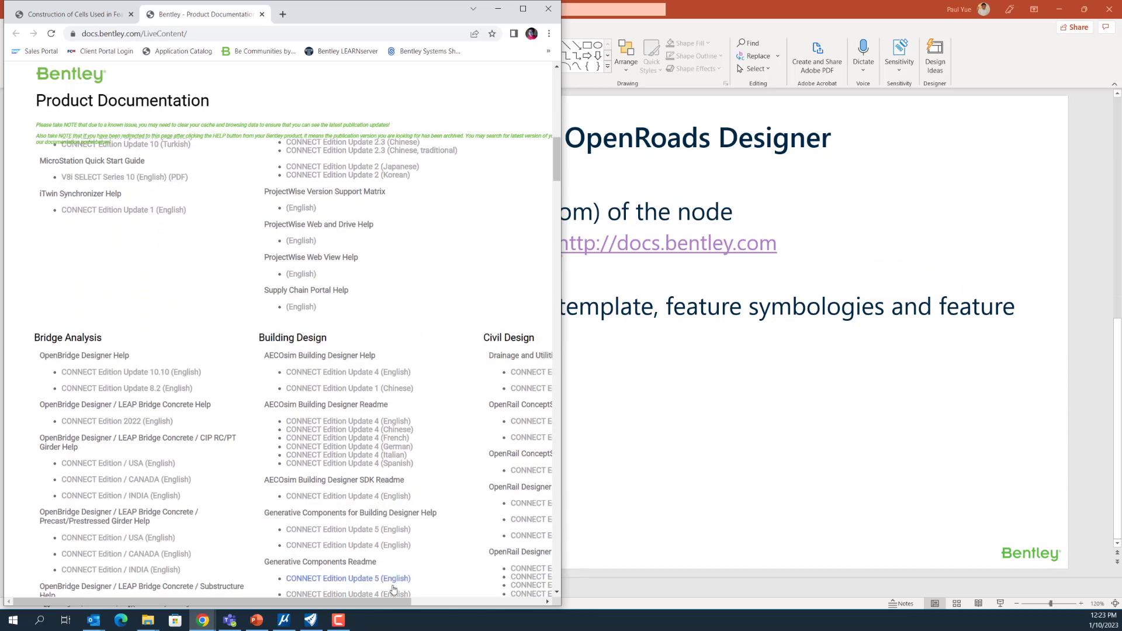
drag(382, 602, 539, 604)
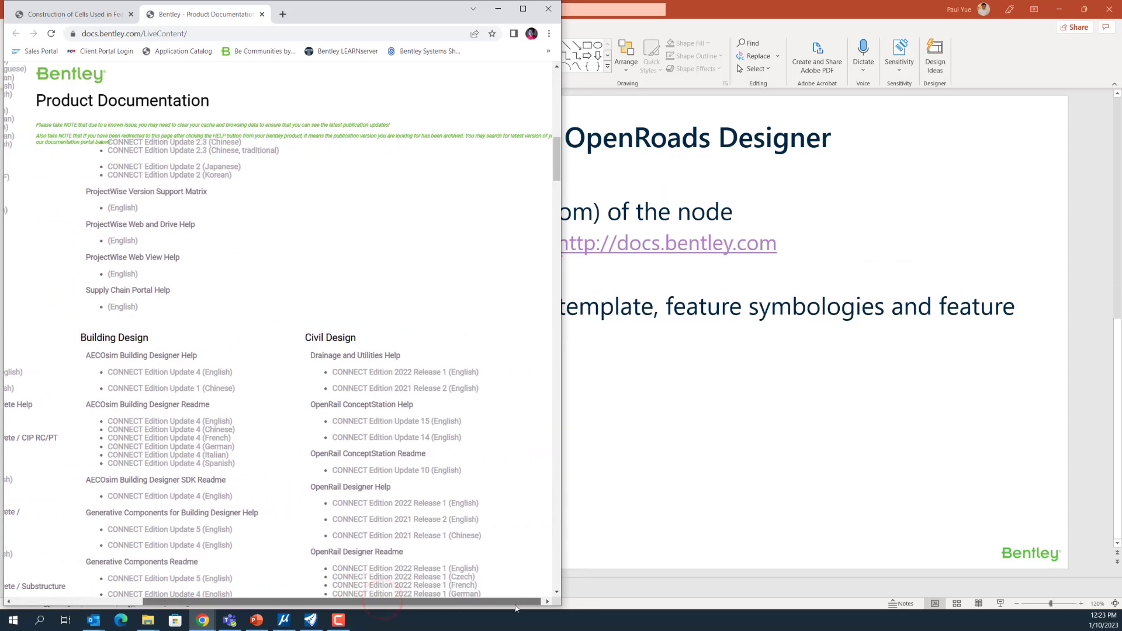
click(391, 373)
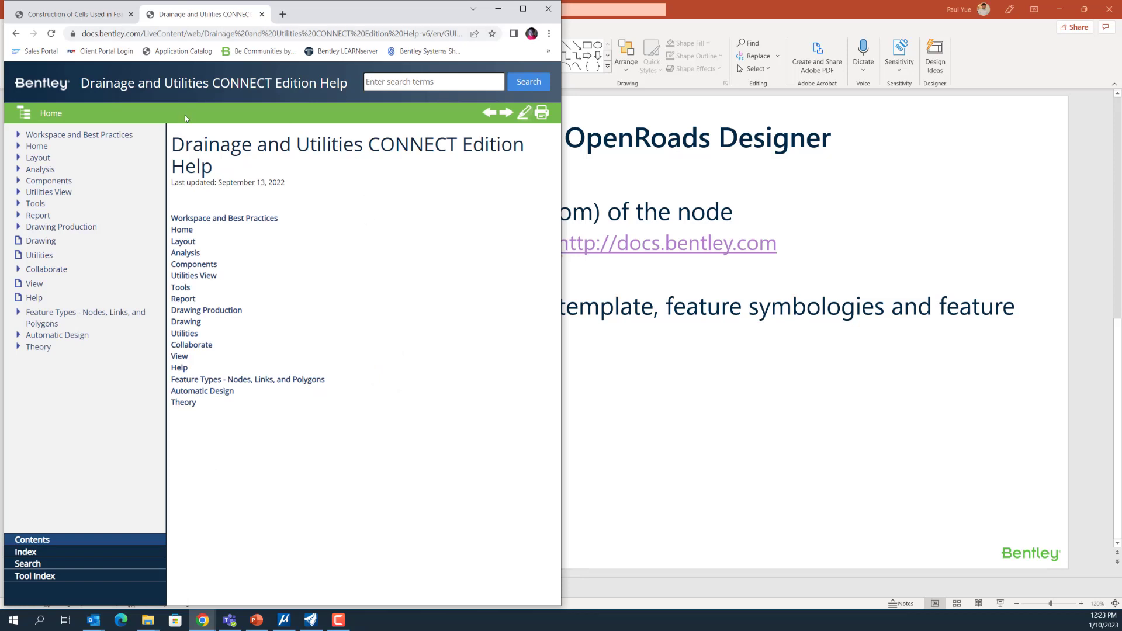
Open Feature Types > Feature Definitions > Construction of Cells Used in Feature Definitions, with New_Nodes.cel alongside.
click(45, 316)
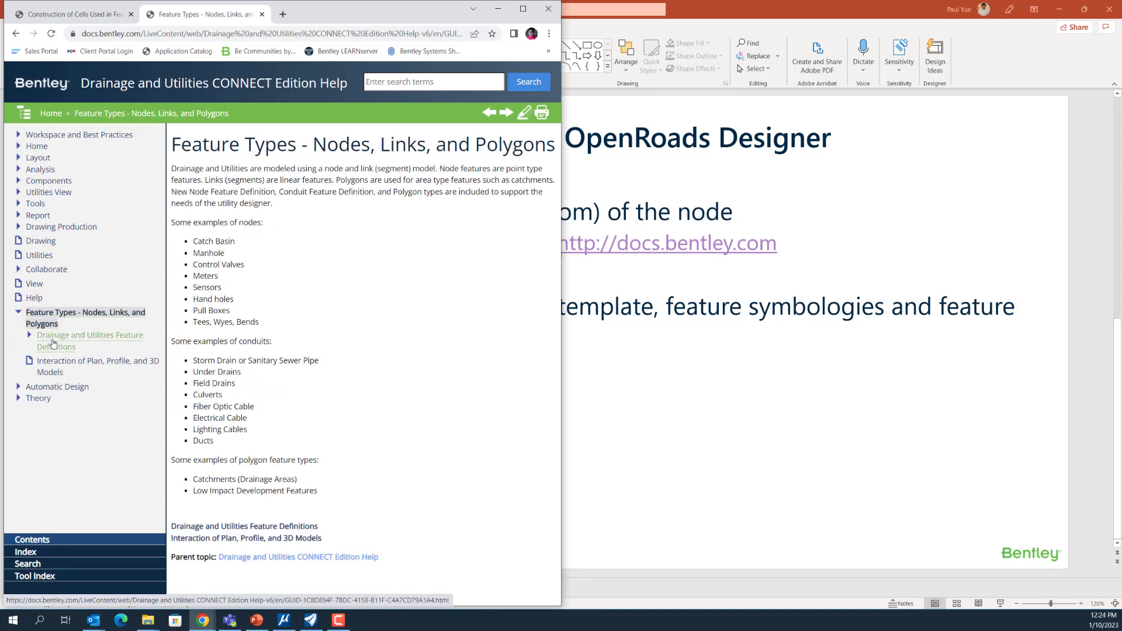
click(53, 342)
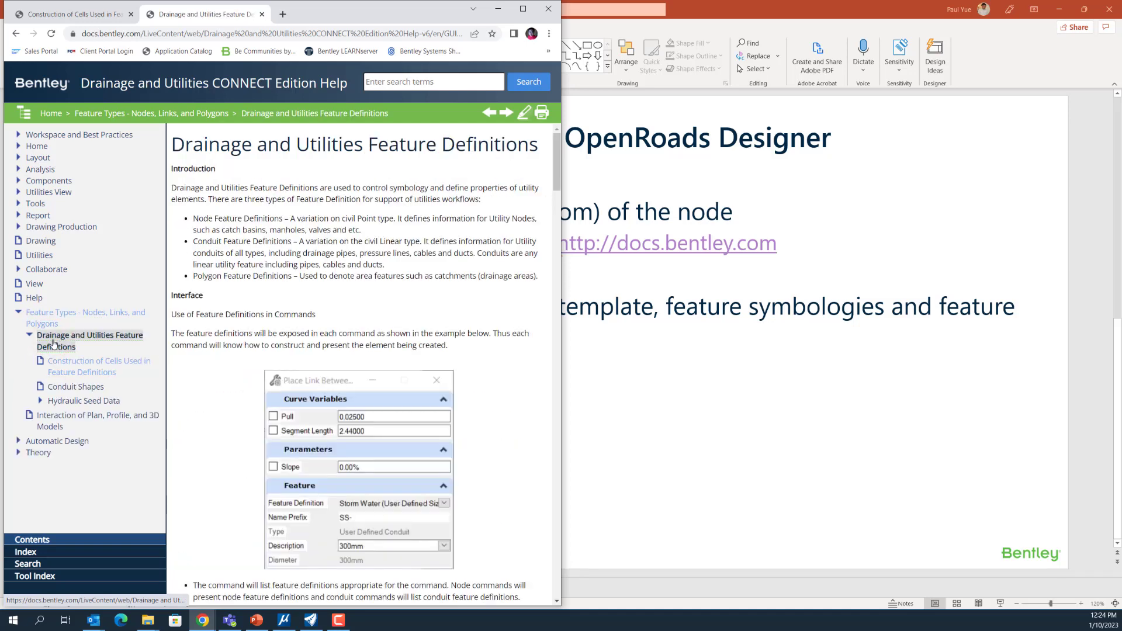
click(92, 366)
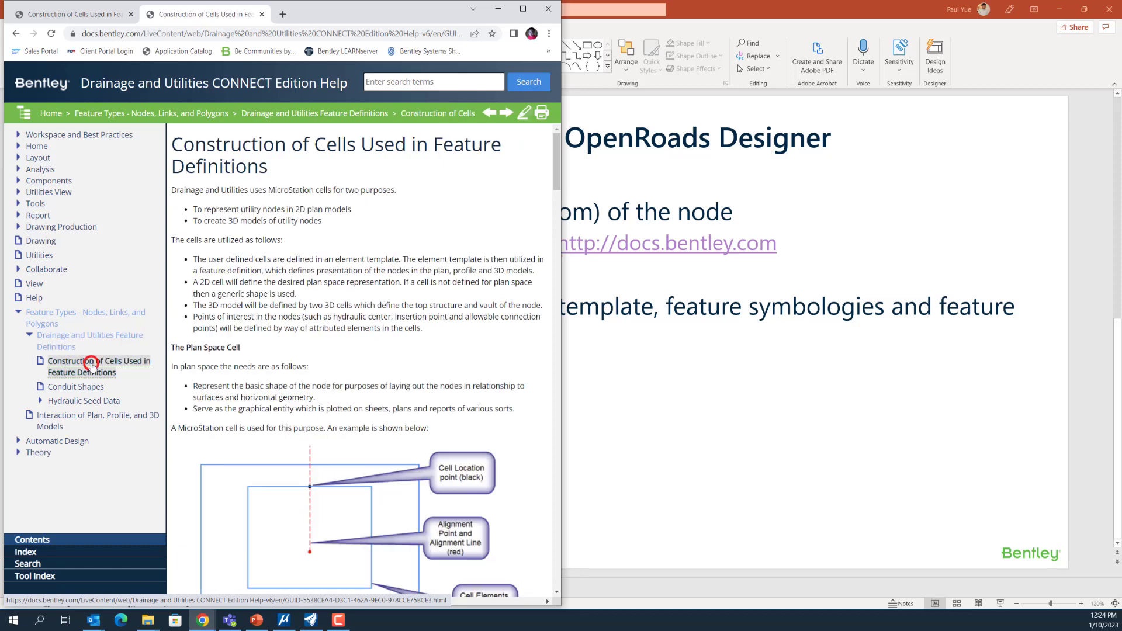
click(284, 619)
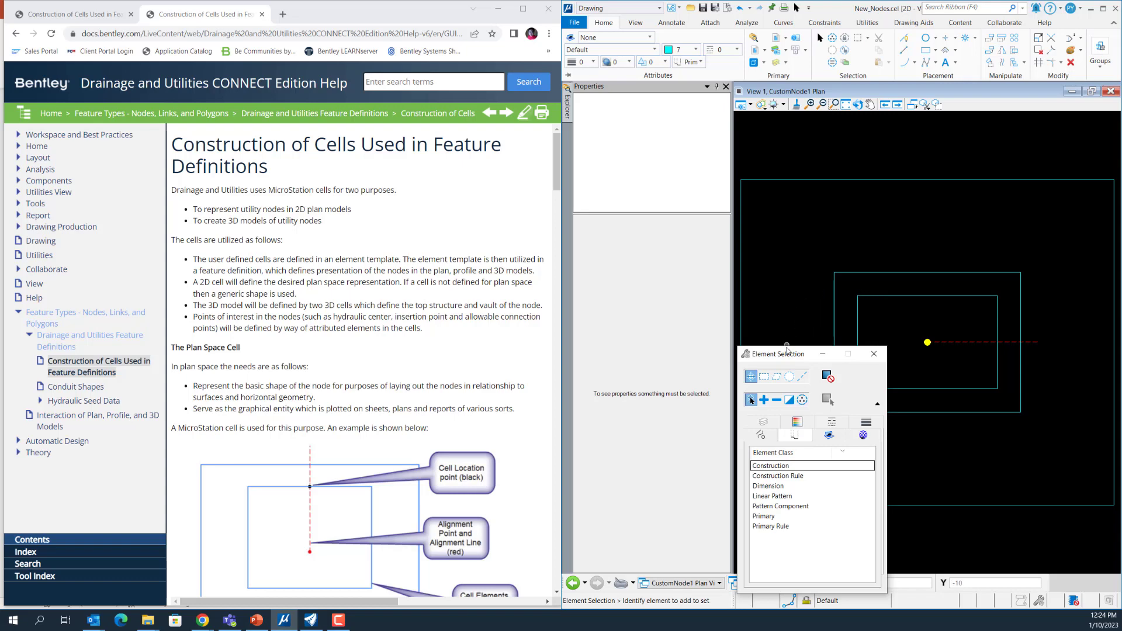
Move Element Selection off the CustomNode1 plan cell and bring up The Plan Space Cell help section.
drag(787, 354, 851, 471)
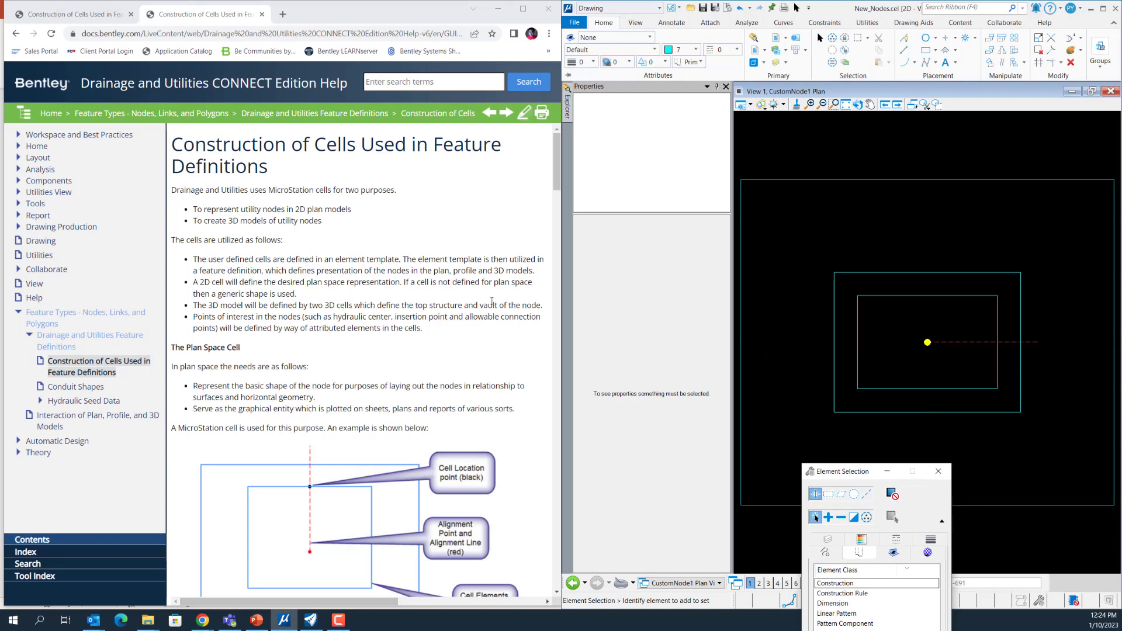
scroll(495, 295, down, 2)
scroll(494, 295, down, 2)
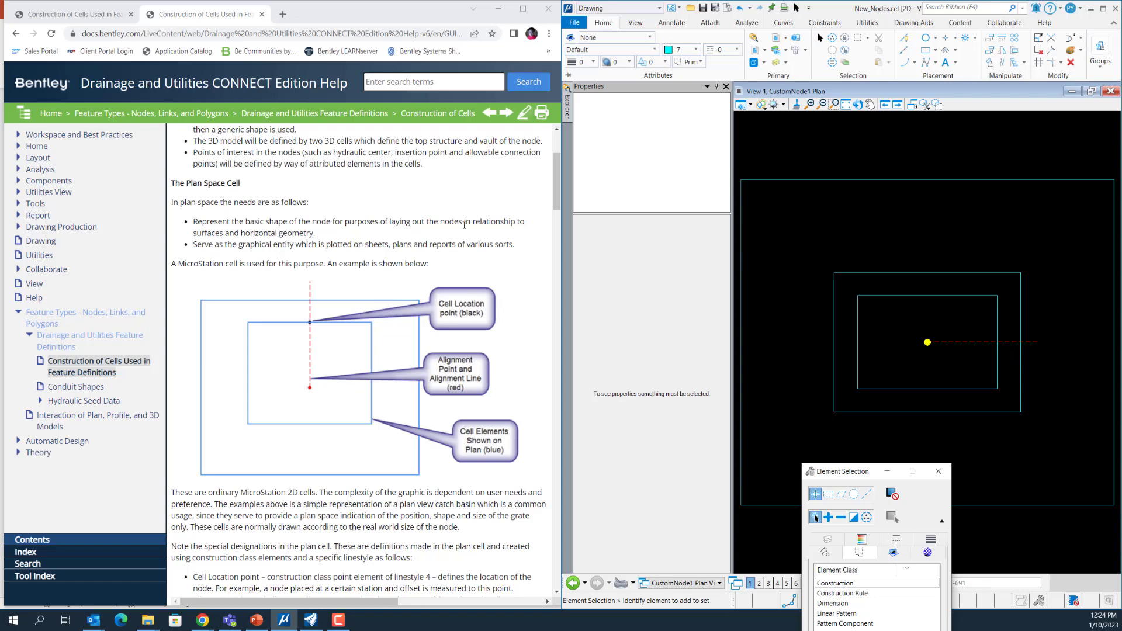
scroll(359, 390, down, 1)
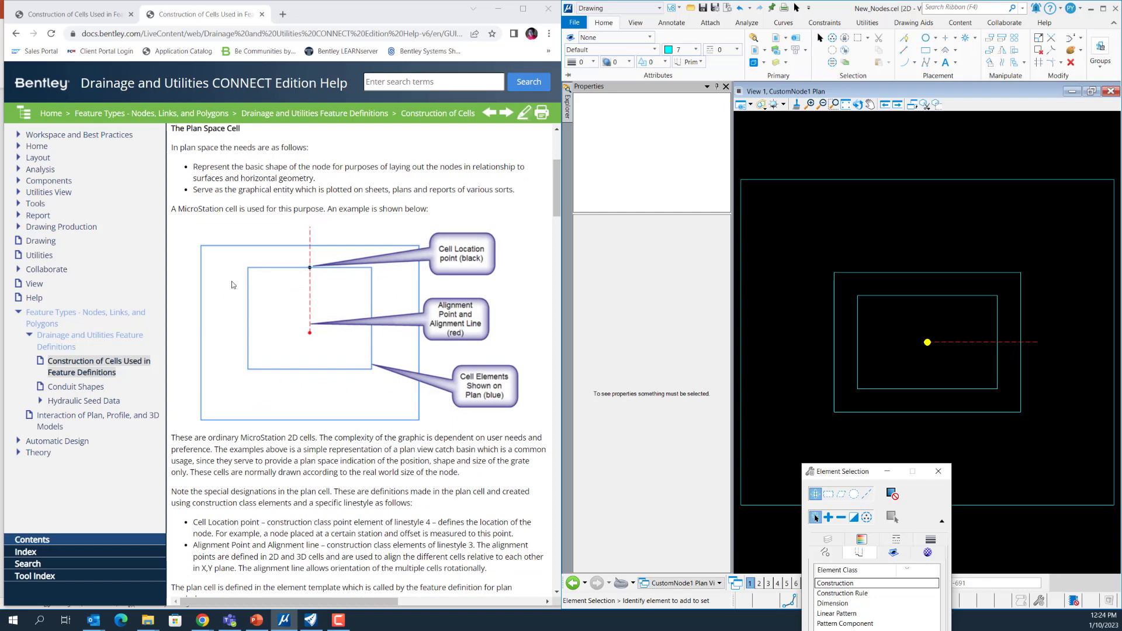
scroll(390, 361, down, 2)
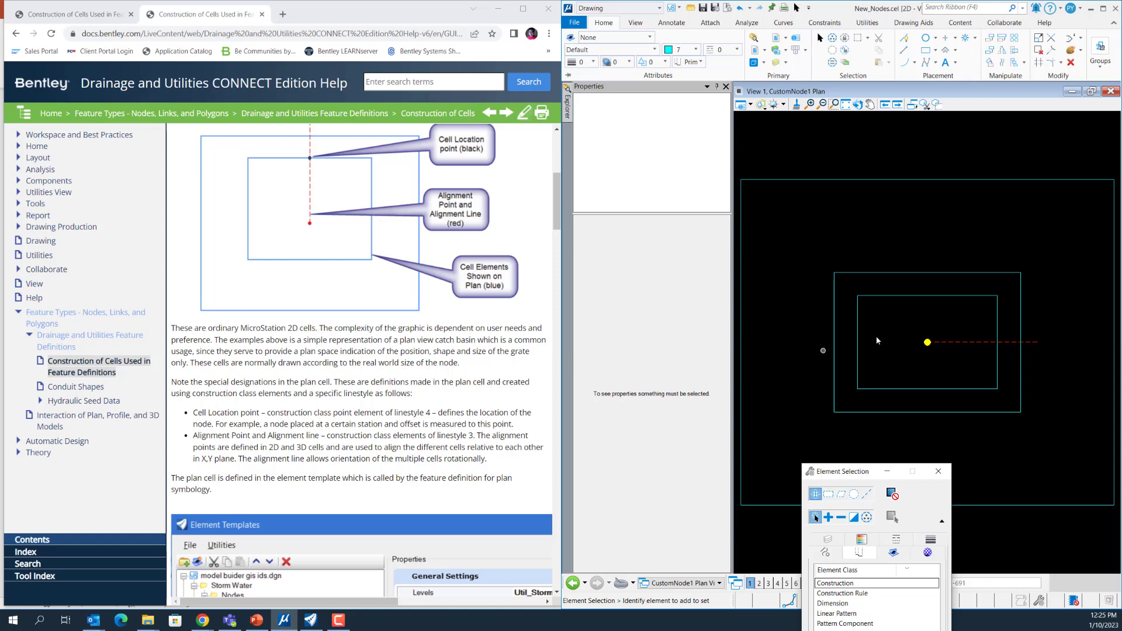
Select the plan cell's Construction-class elements and review each line's colour, line style and weight.
click(806, 250)
drag(843, 470, 841, 540)
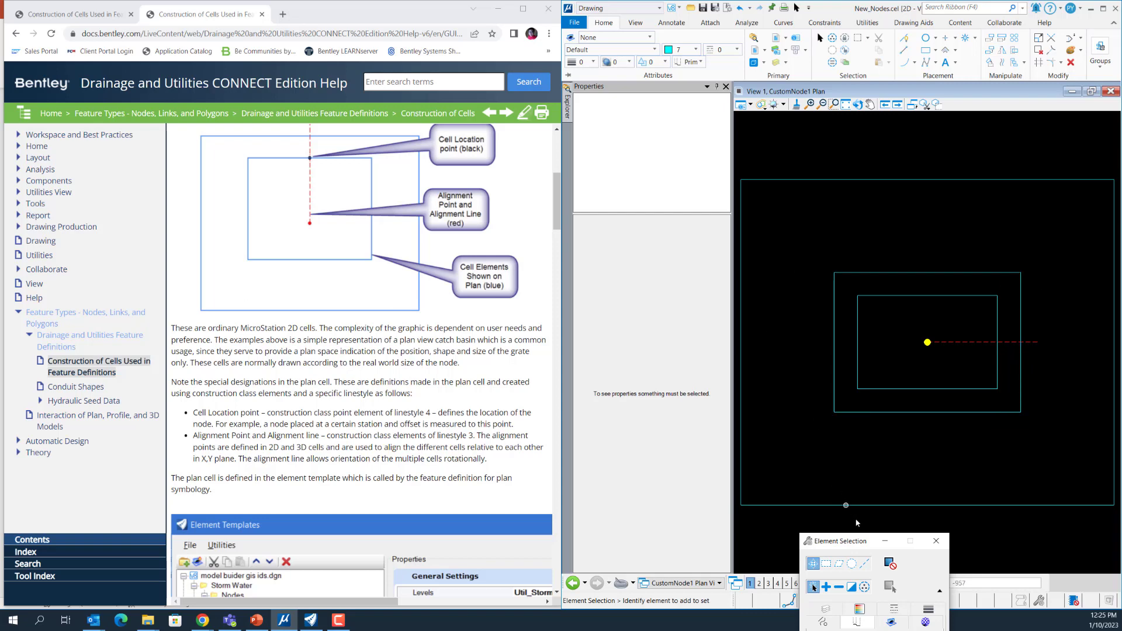
drag(858, 538, 1004, 413)
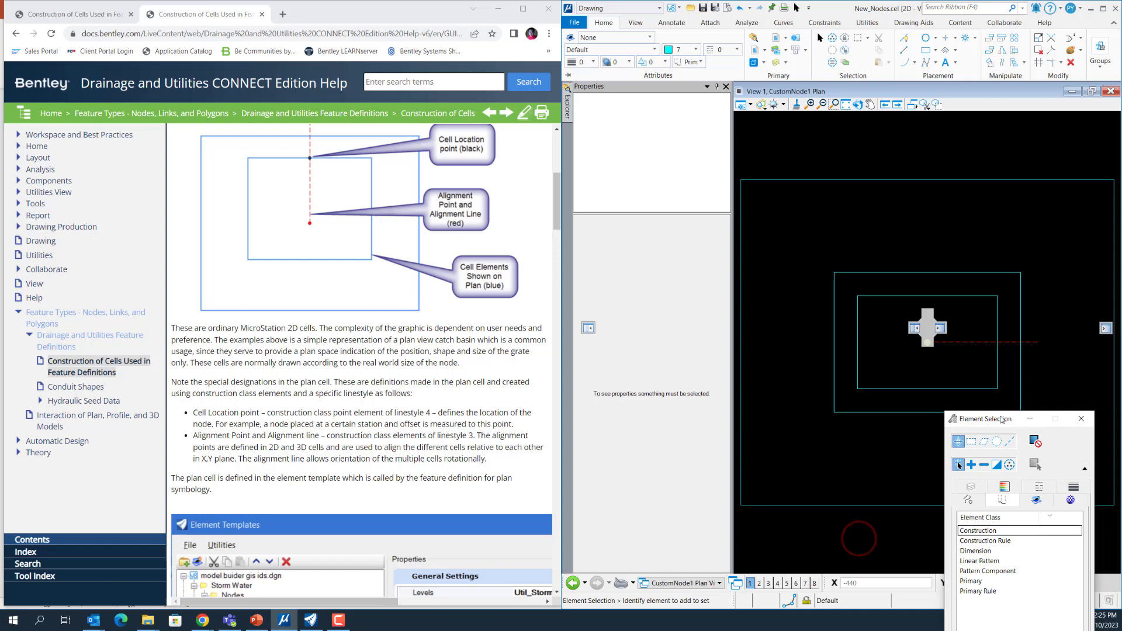
click(987, 531)
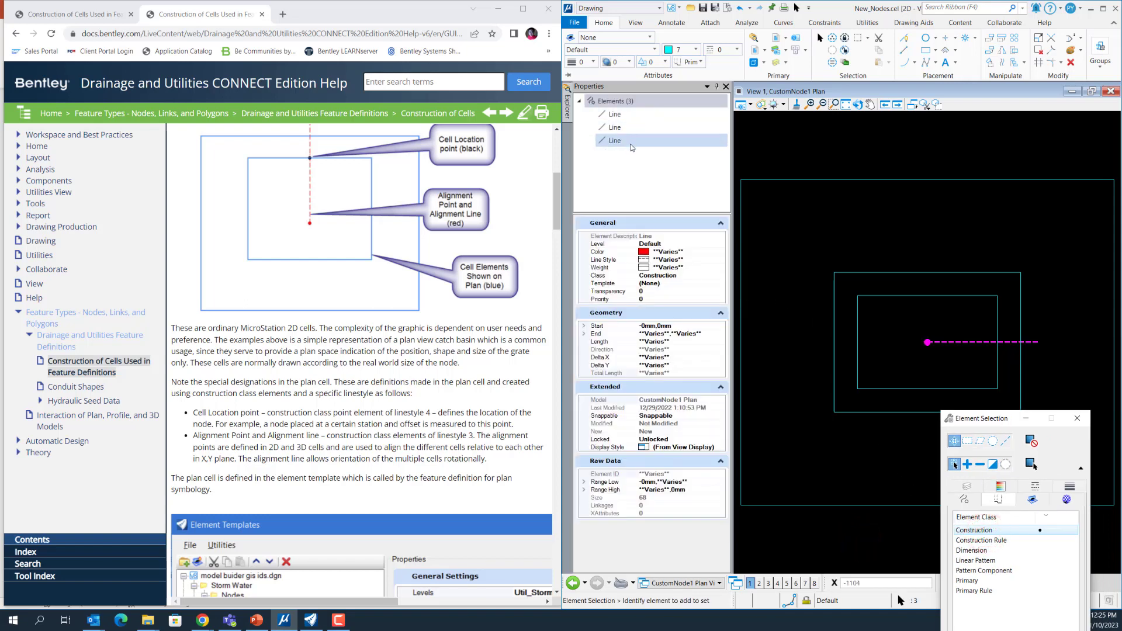
click(616, 114)
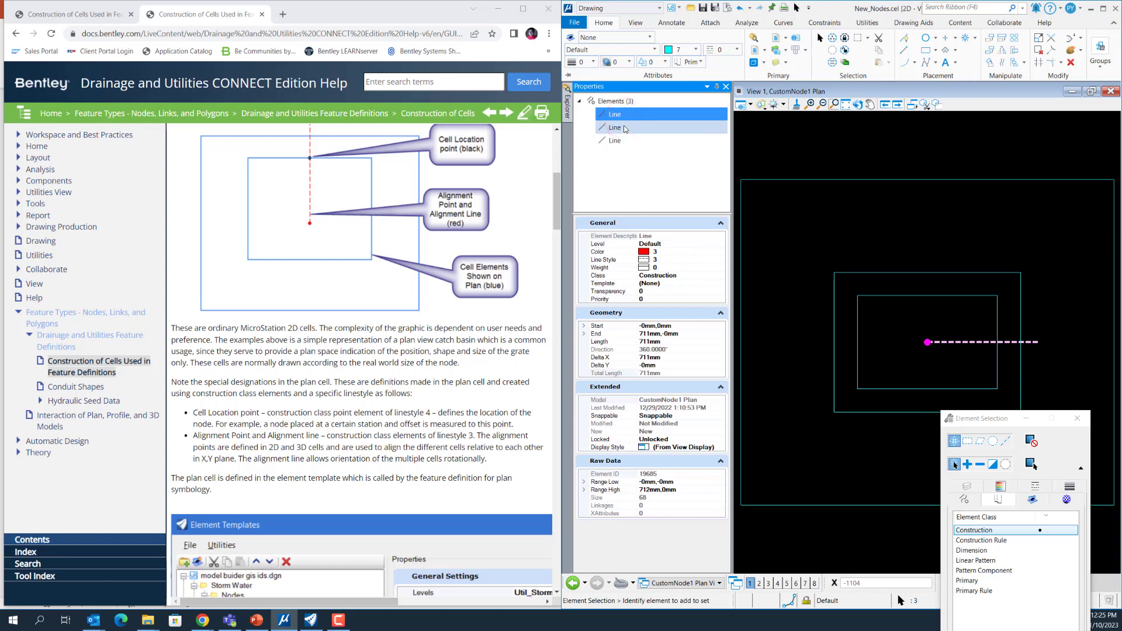
click(624, 128)
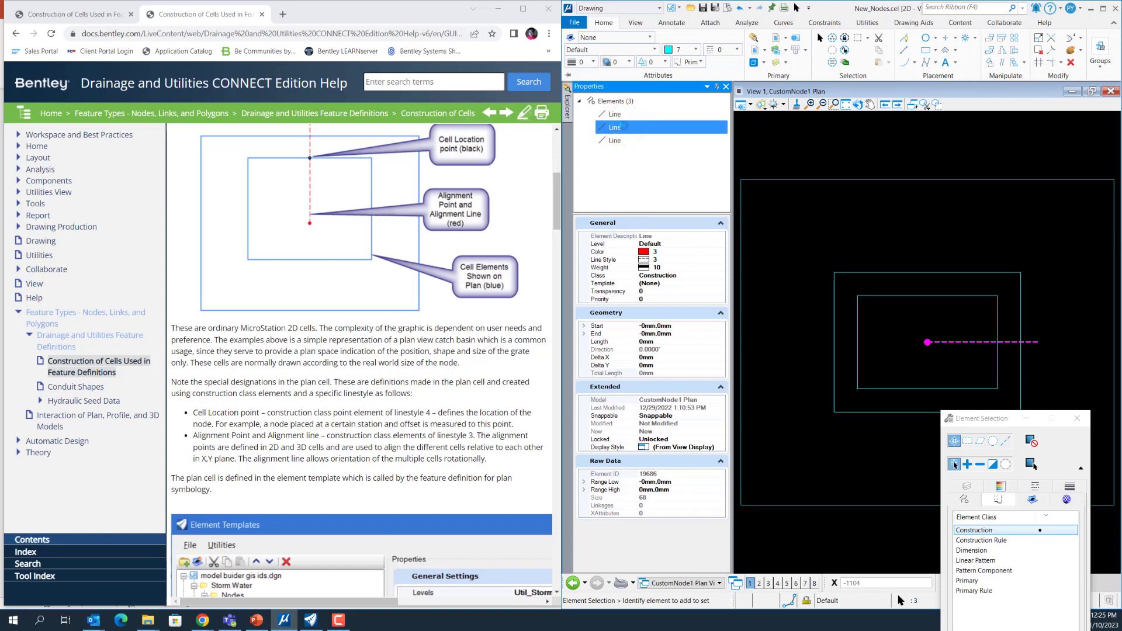
click(621, 141)
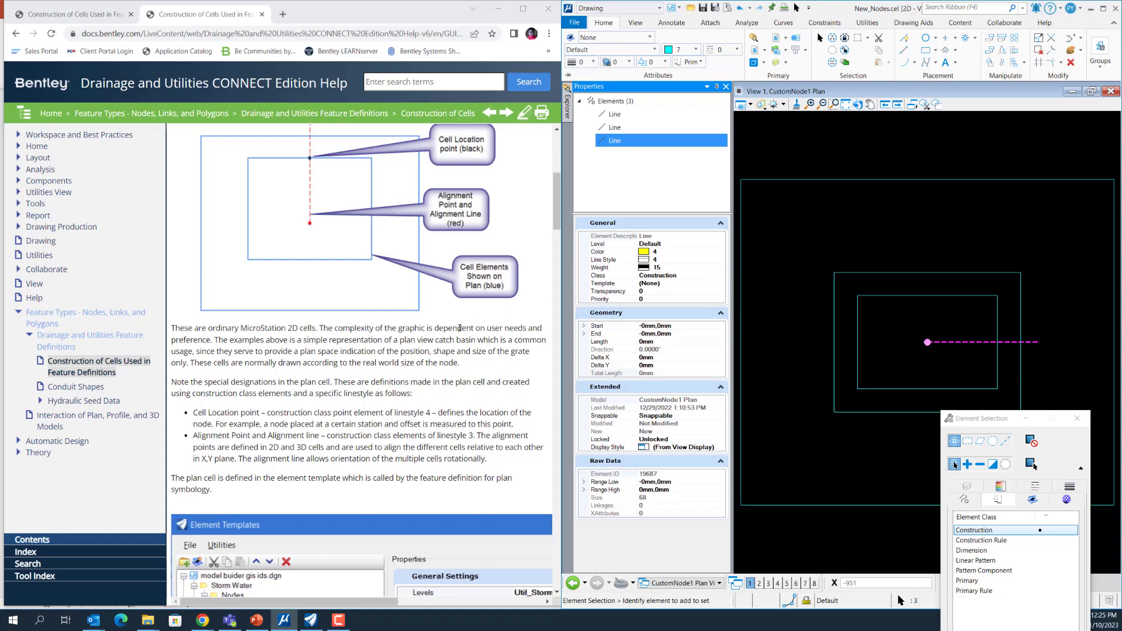
Read the help from Cells for 3D Model down to Key Points and Regions Defined in the 3D Cells.
scroll(459, 327, down, 5)
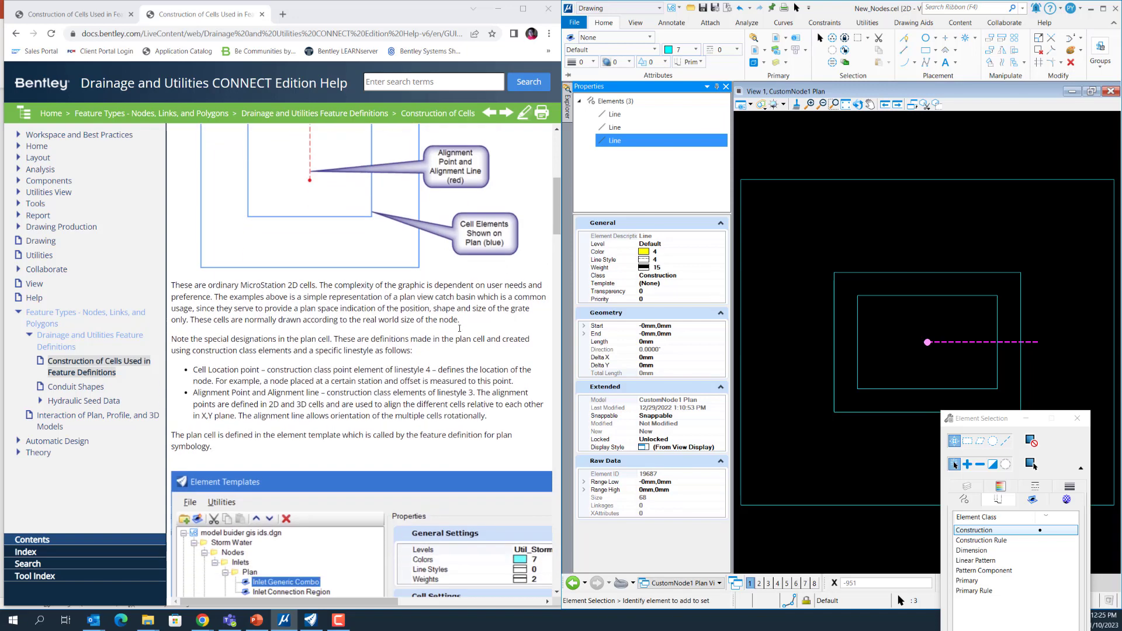
scroll(459, 327, down, 4)
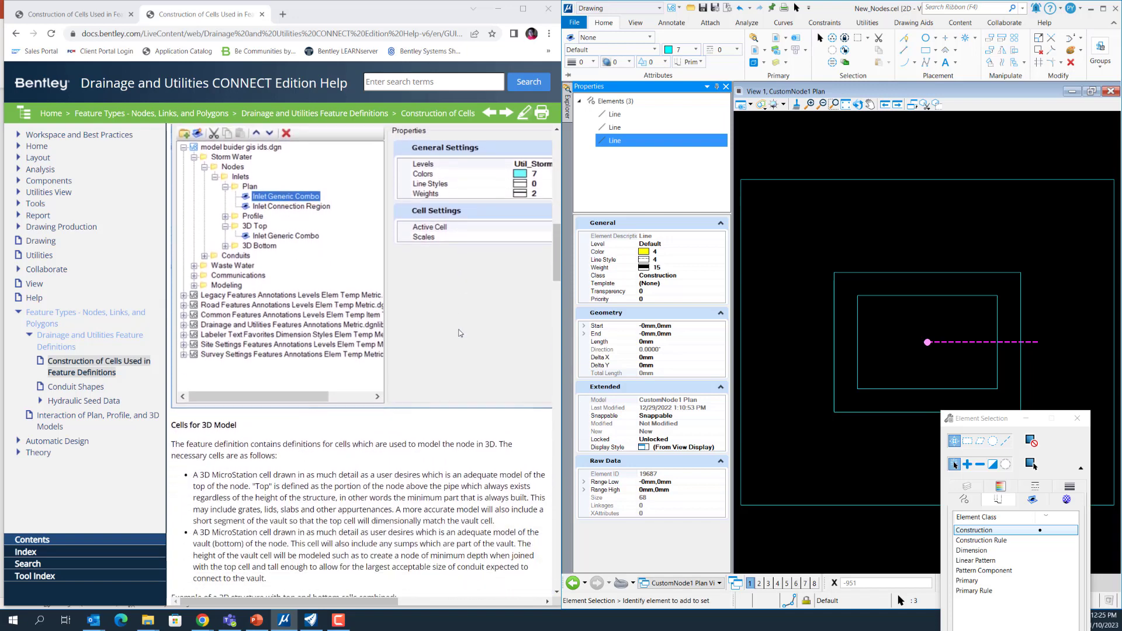
scroll(459, 334, down, 2)
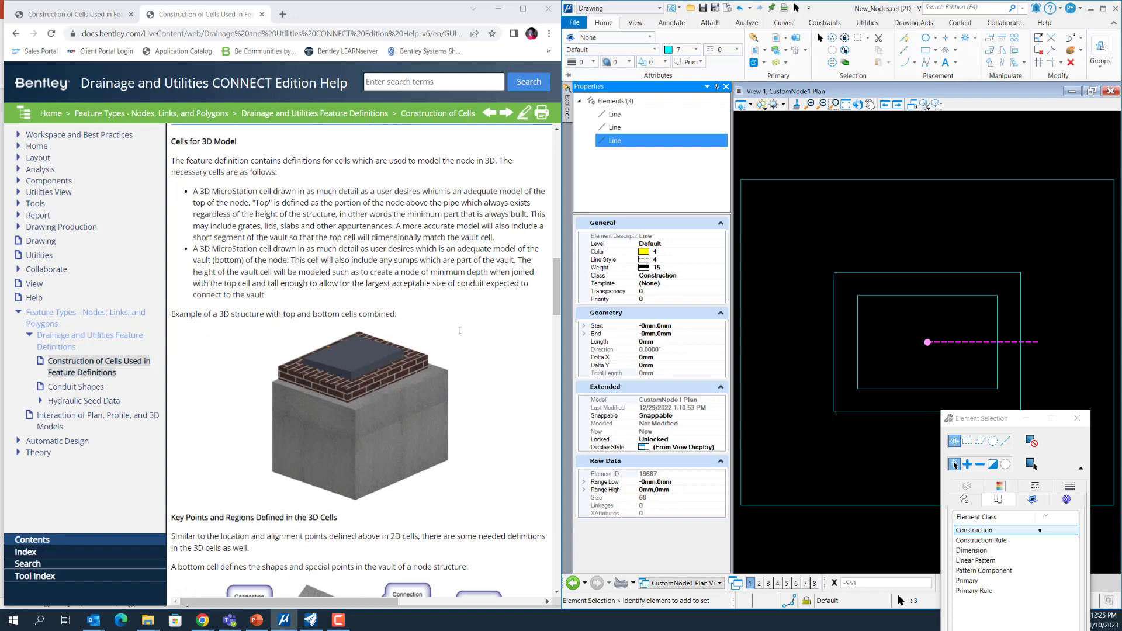
scroll(460, 330, down, 1)
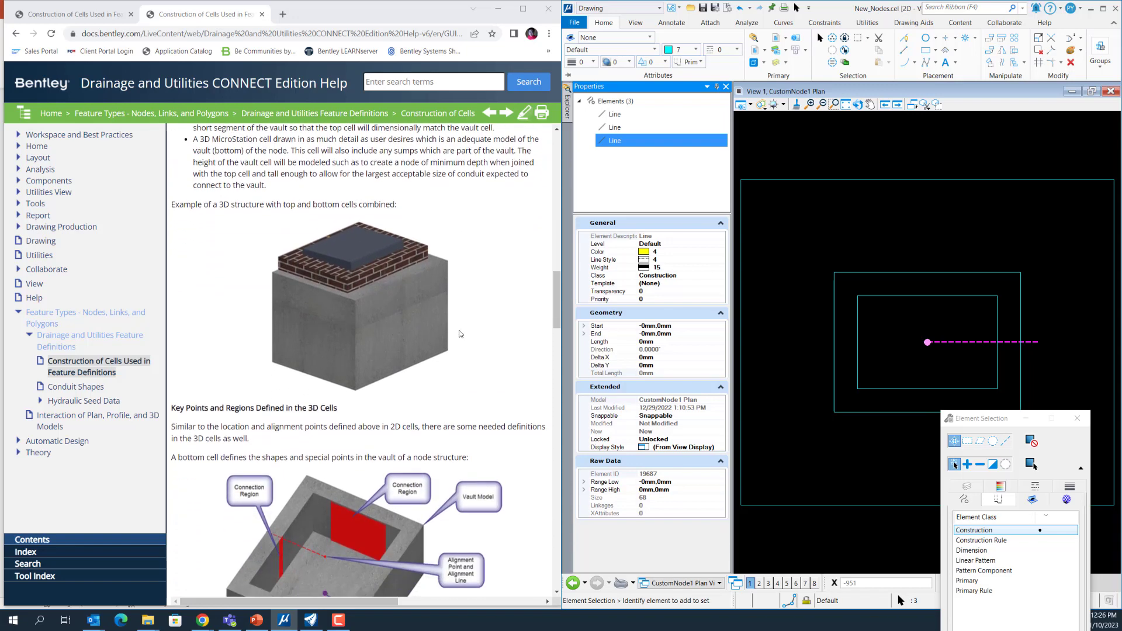
scroll(460, 334, down, 4)
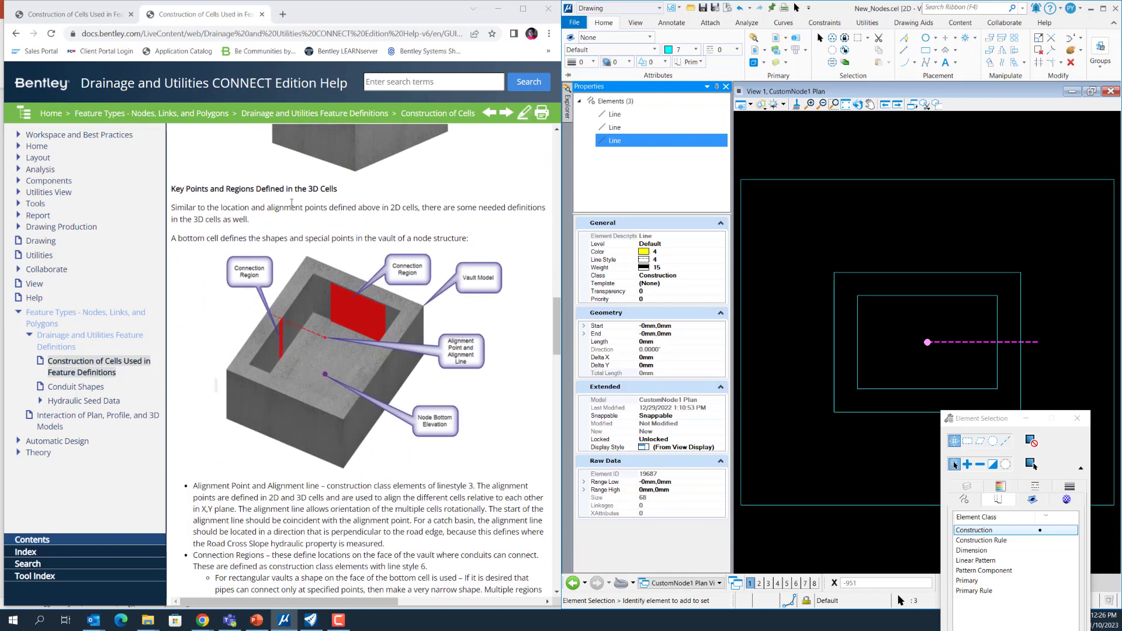
scroll(475, 339, down, 1)
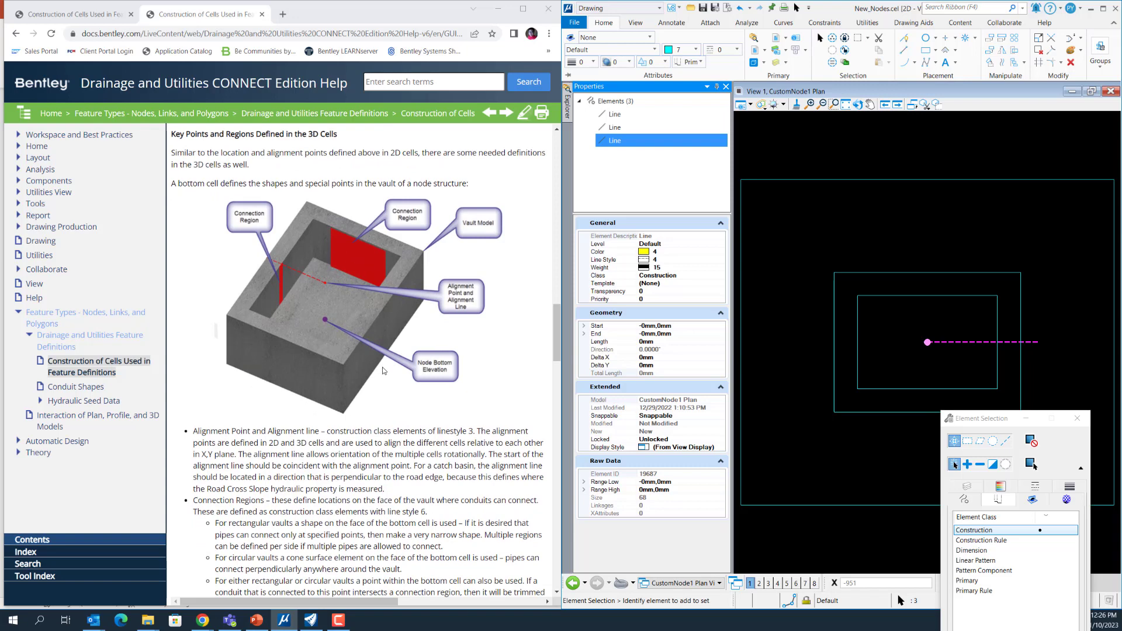
scroll(383, 368, down, 1)
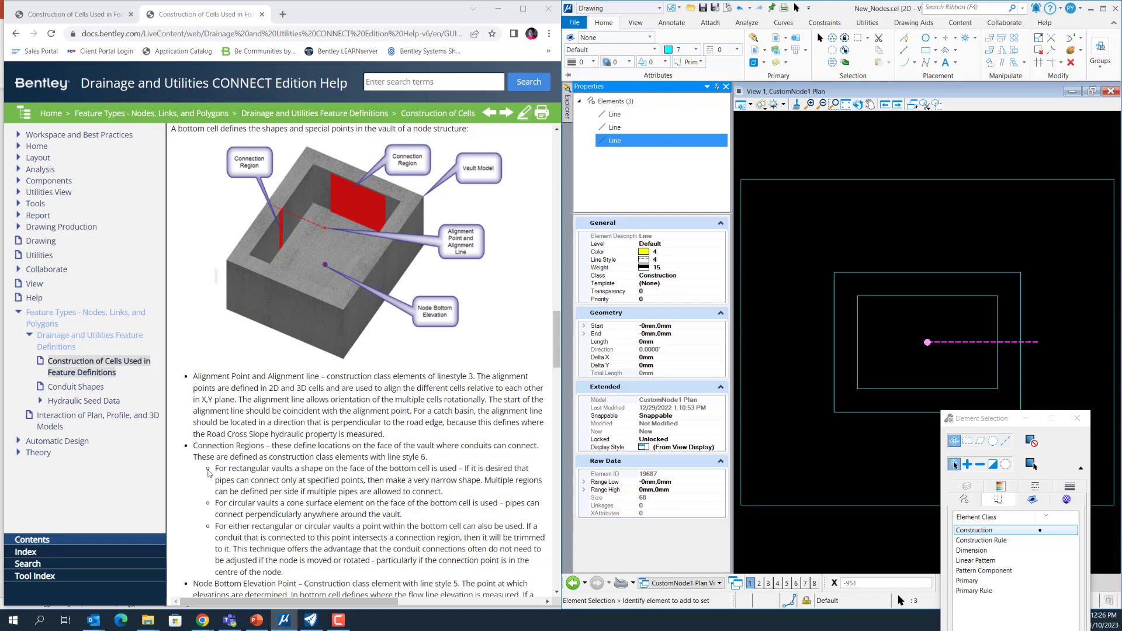
scroll(210, 473, down, 2)
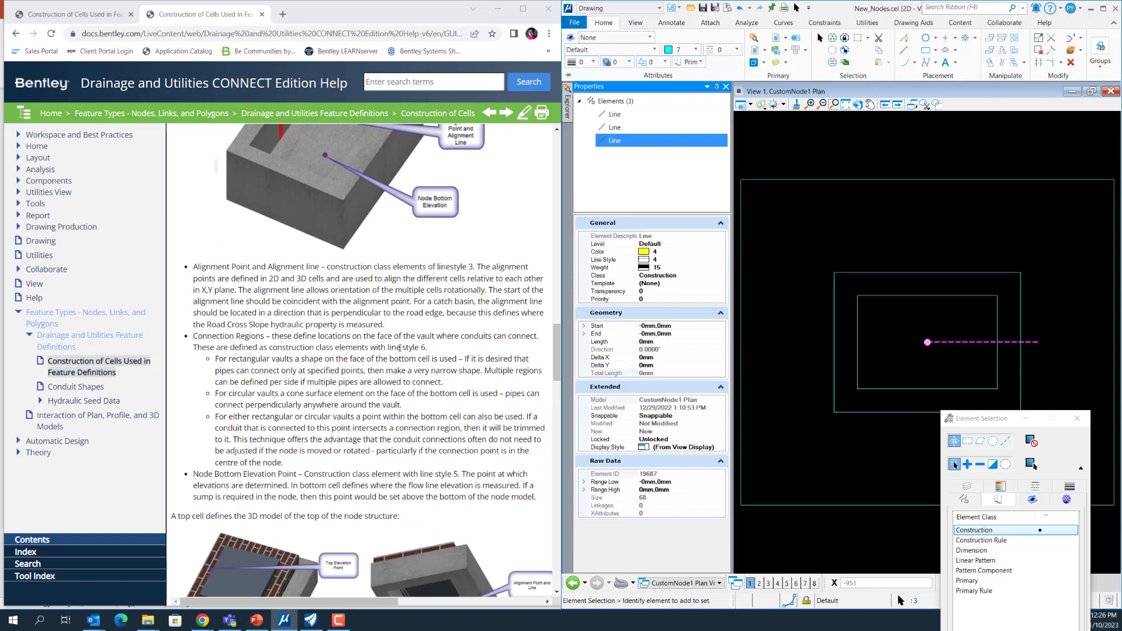
scroll(329, 337, up, 1)
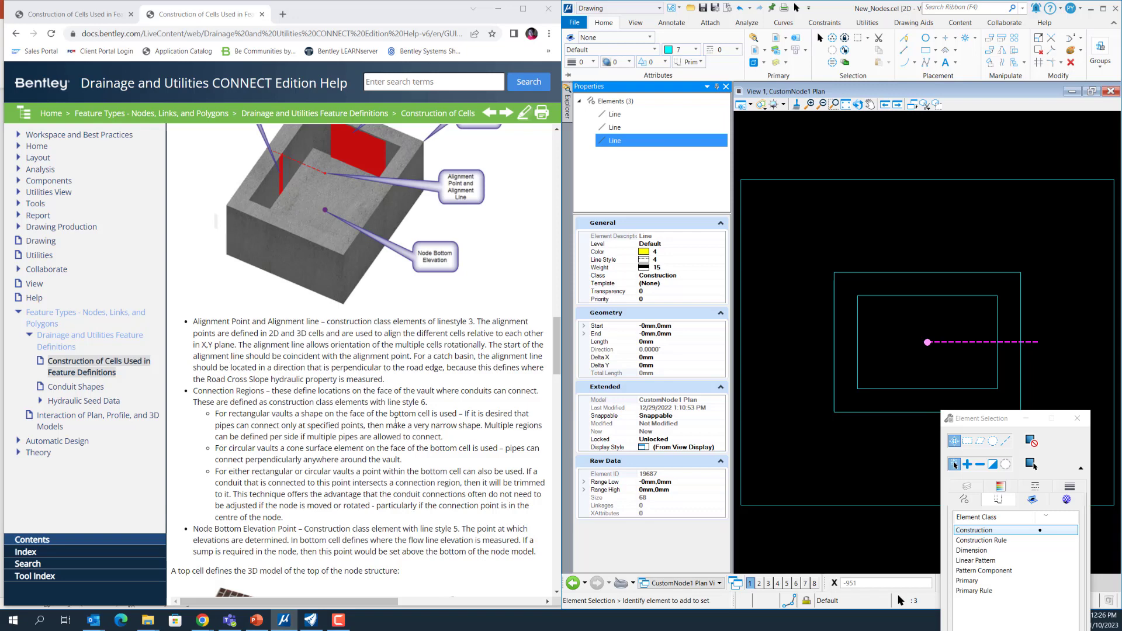
scroll(331, 162, up, 1)
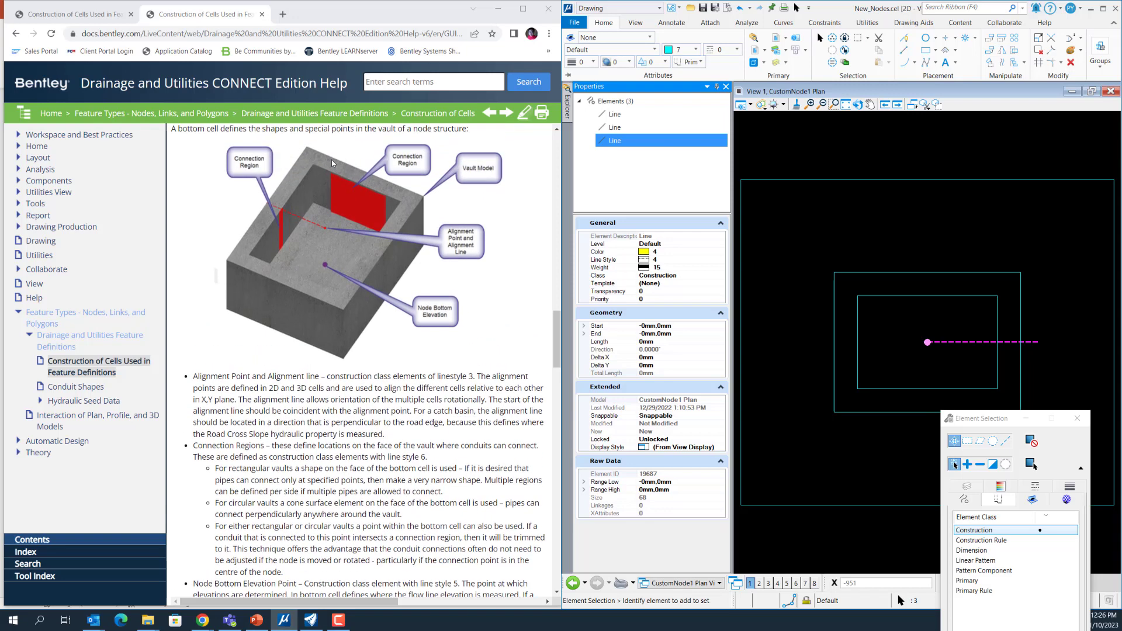
scroll(338, 326, down, 1)
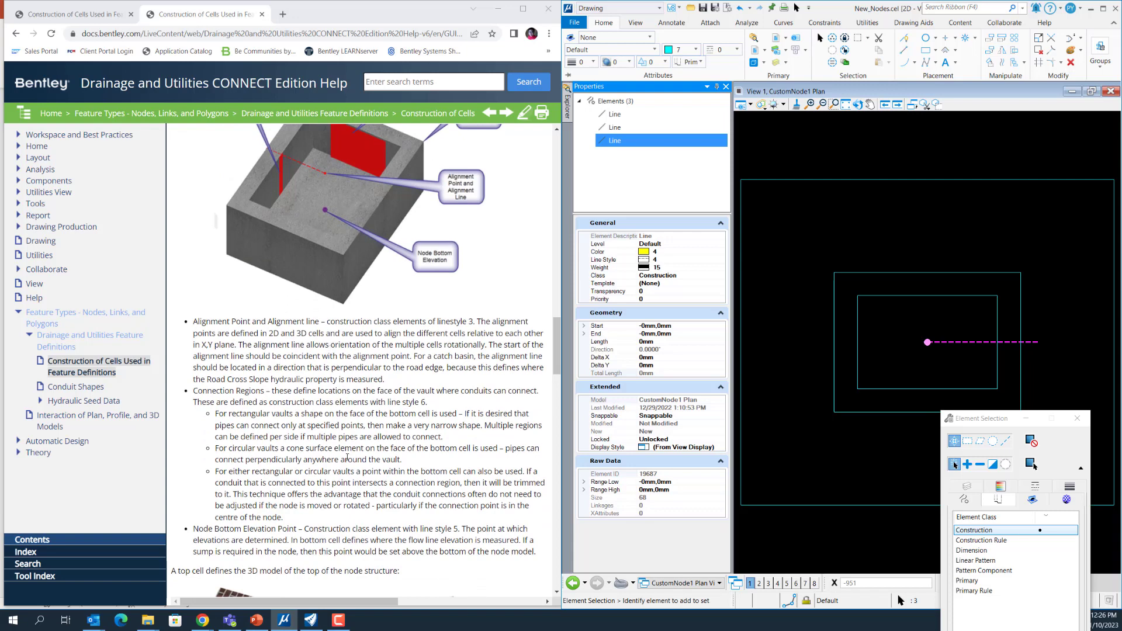
scroll(317, 439, up, 1)
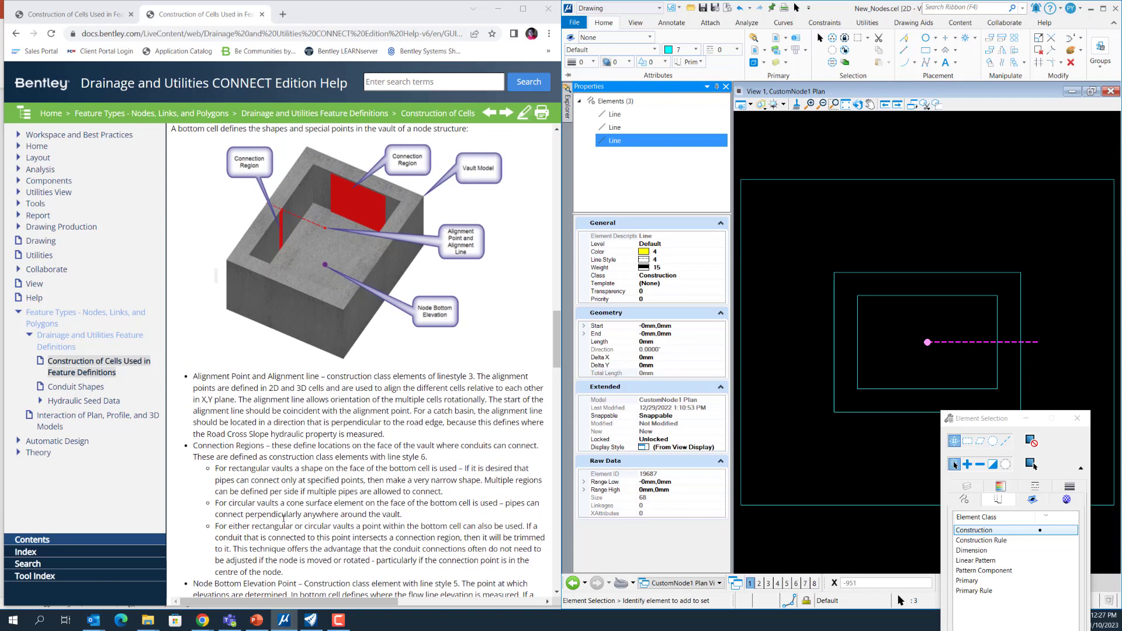
drag(287, 505, 367, 513)
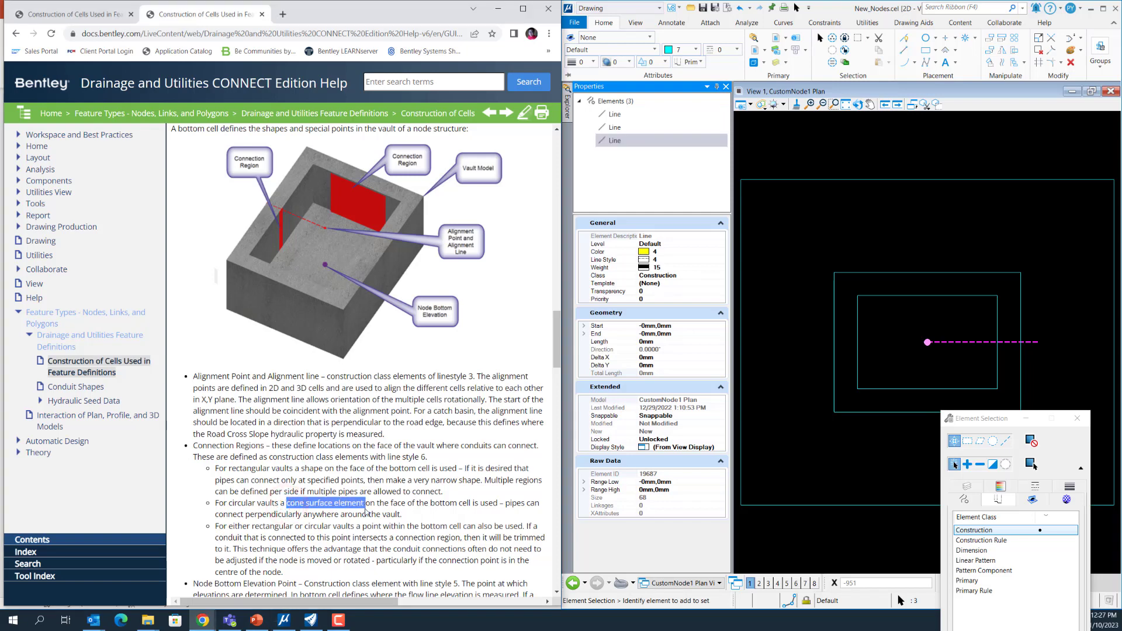
click(268, 533)
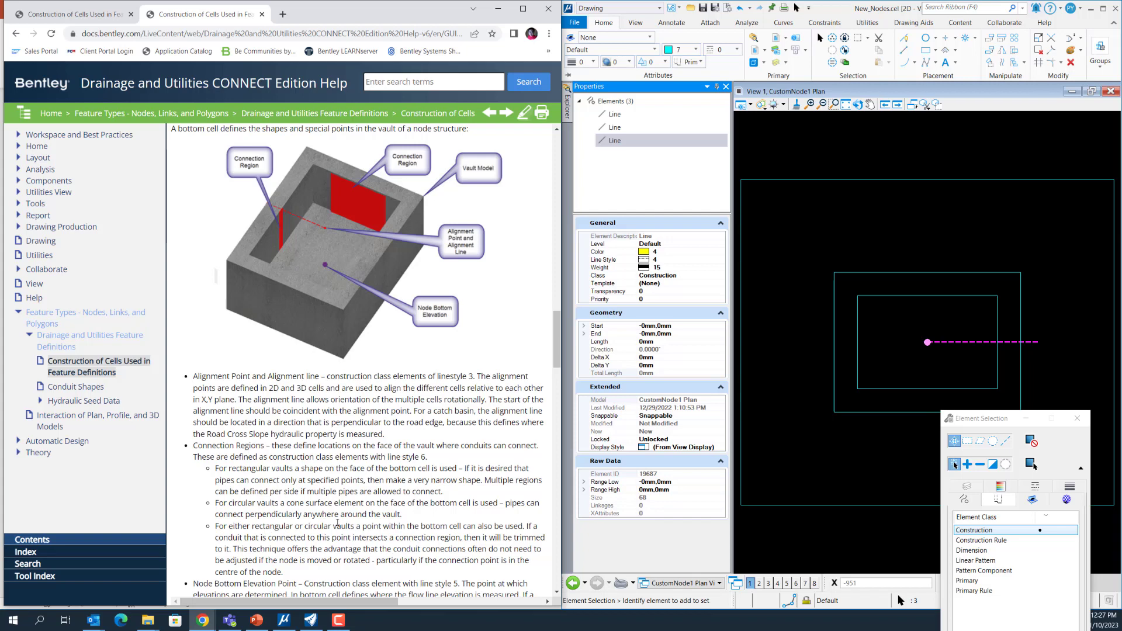
scroll(337, 523, down, 1)
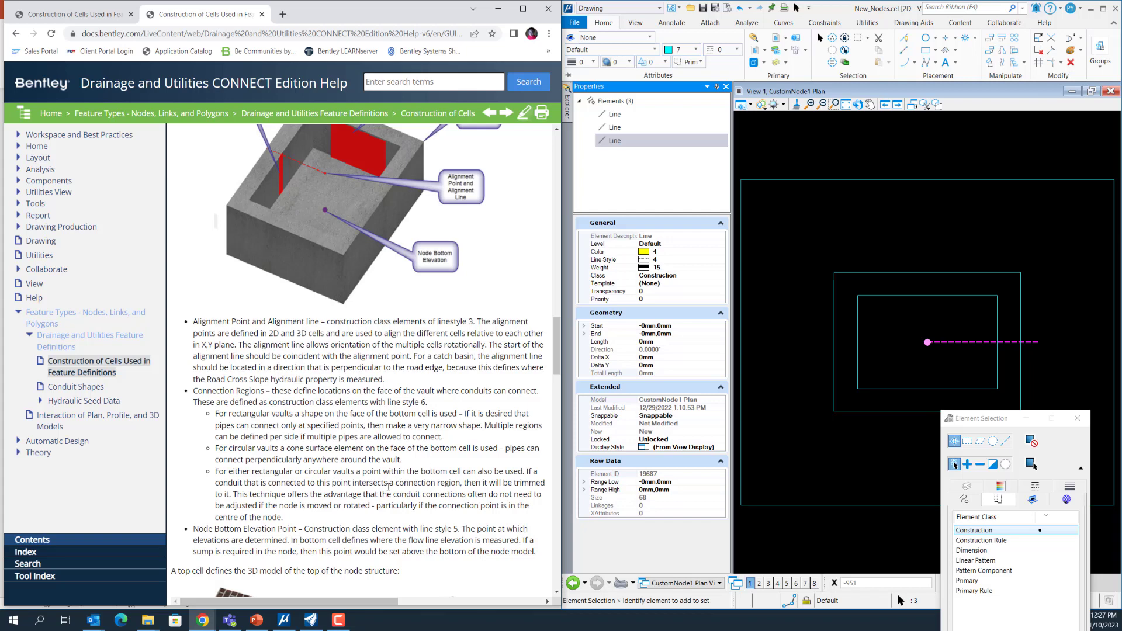
drag(307, 507, 373, 509)
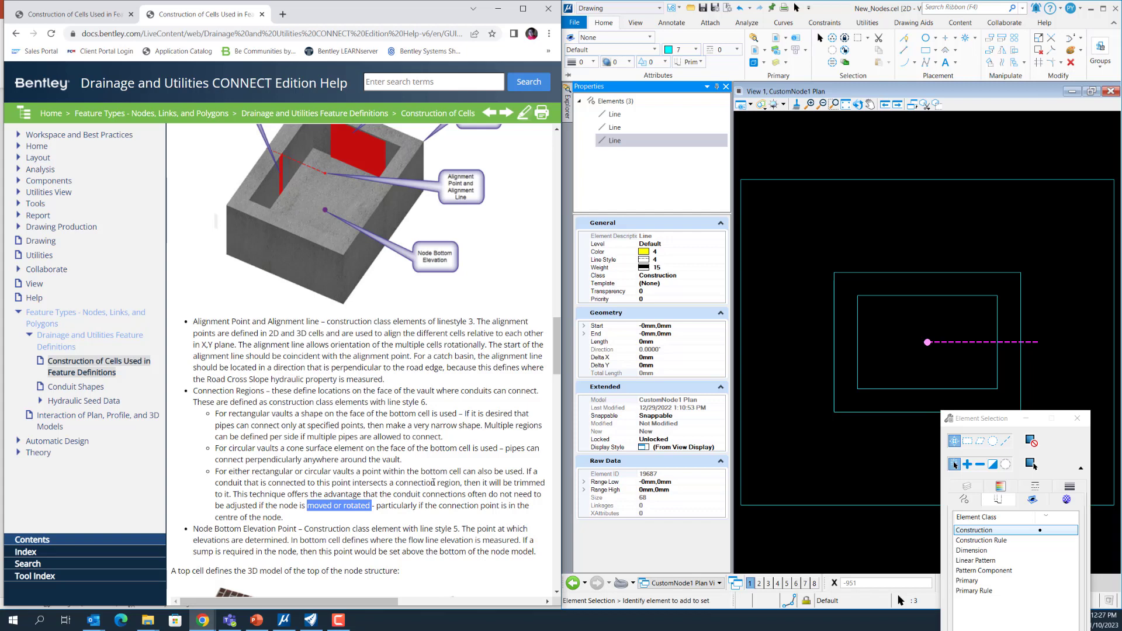
scroll(433, 482, down, 1)
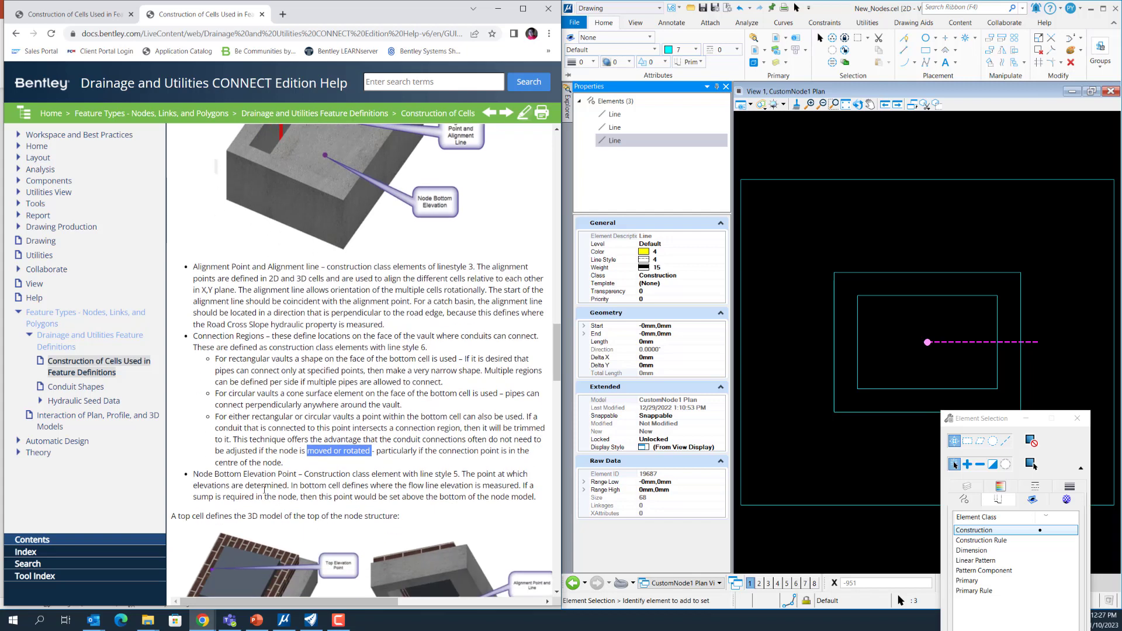
drag(227, 474, 288, 475)
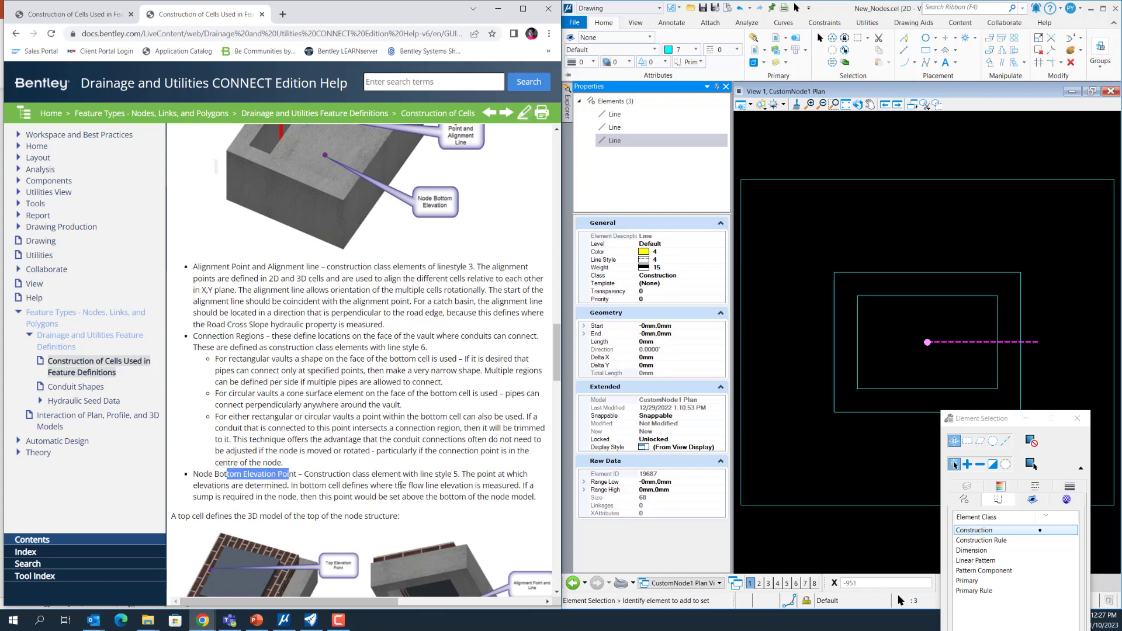
drag(423, 474, 451, 474)
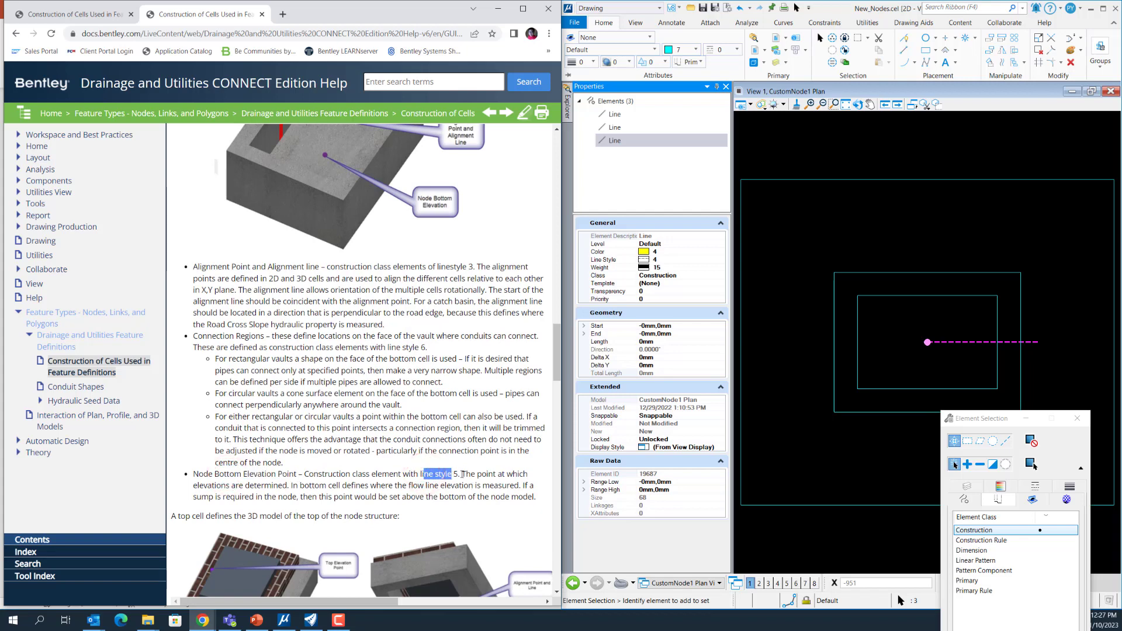
scroll(457, 471, up, 2)
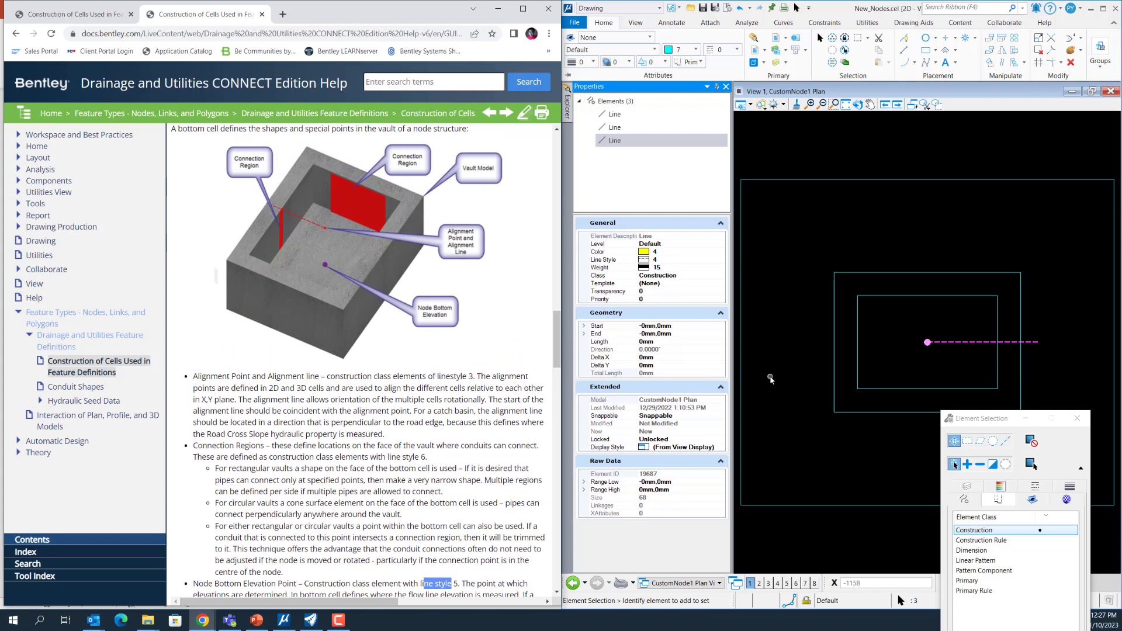
Show the CustomNode1 Bottom views and select only its Construction-class elements.
click(712, 583)
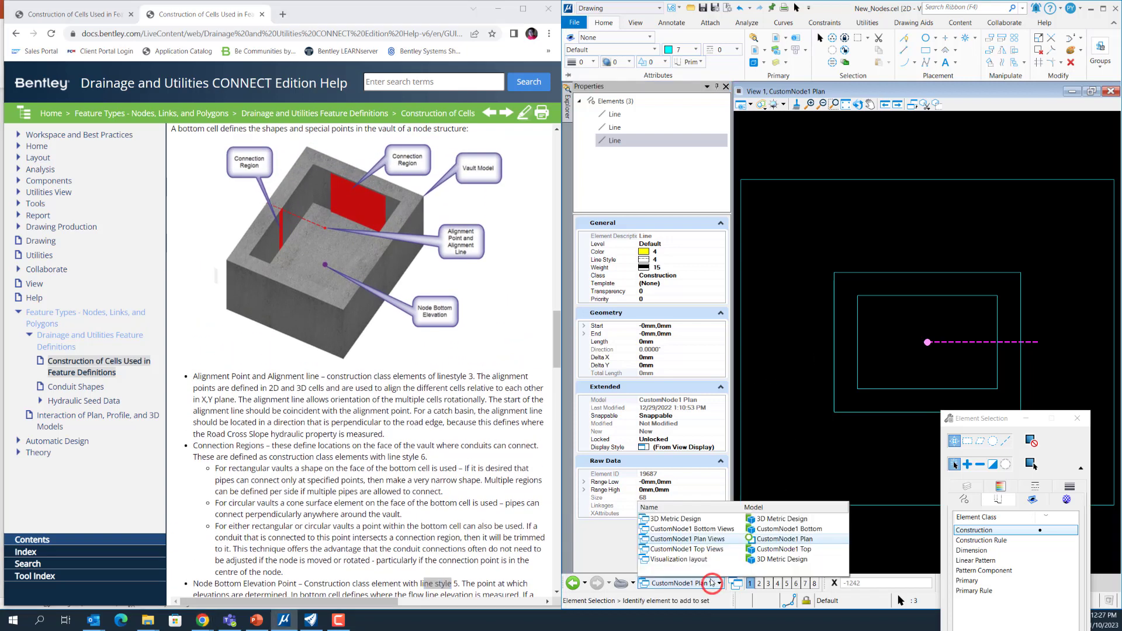
click(723, 530)
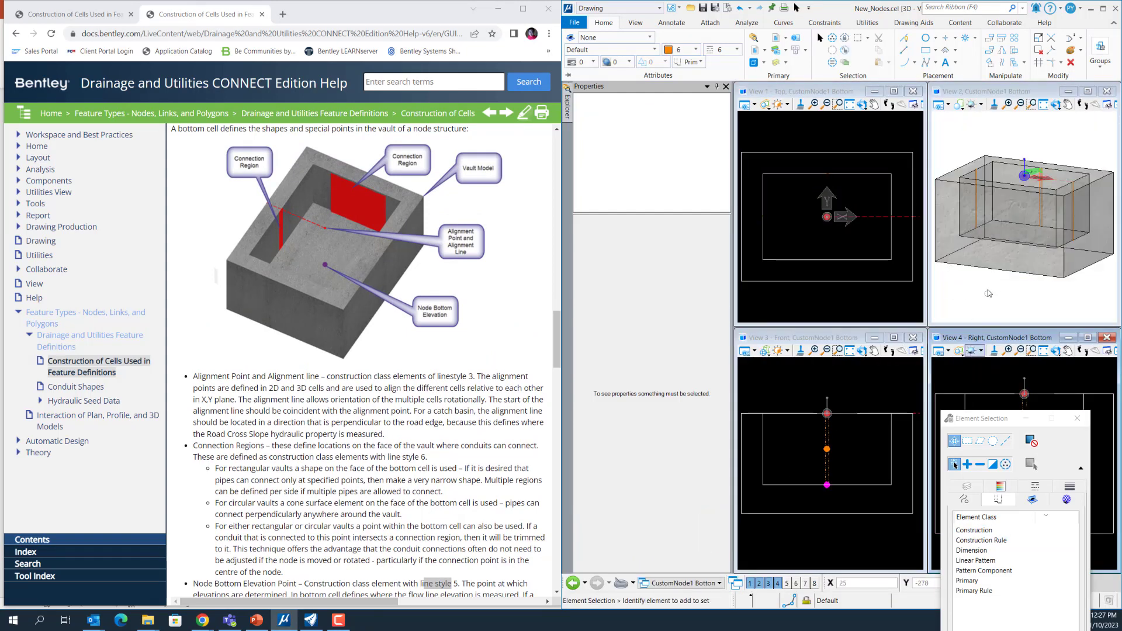
click(1000, 278)
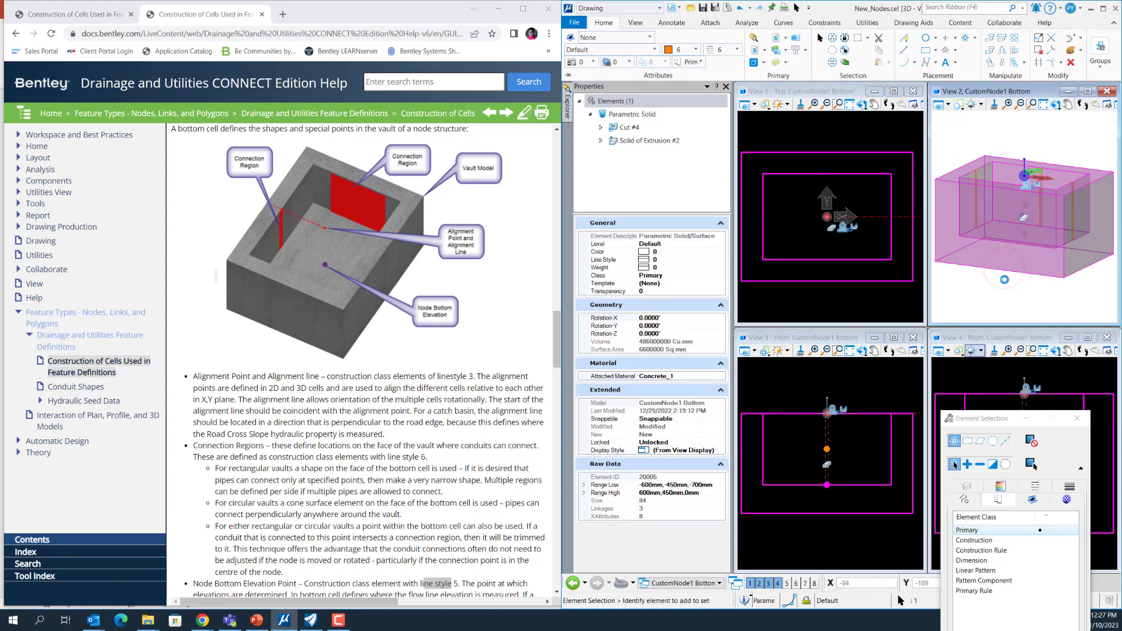
drag(986, 418, 944, 306)
click(931, 436)
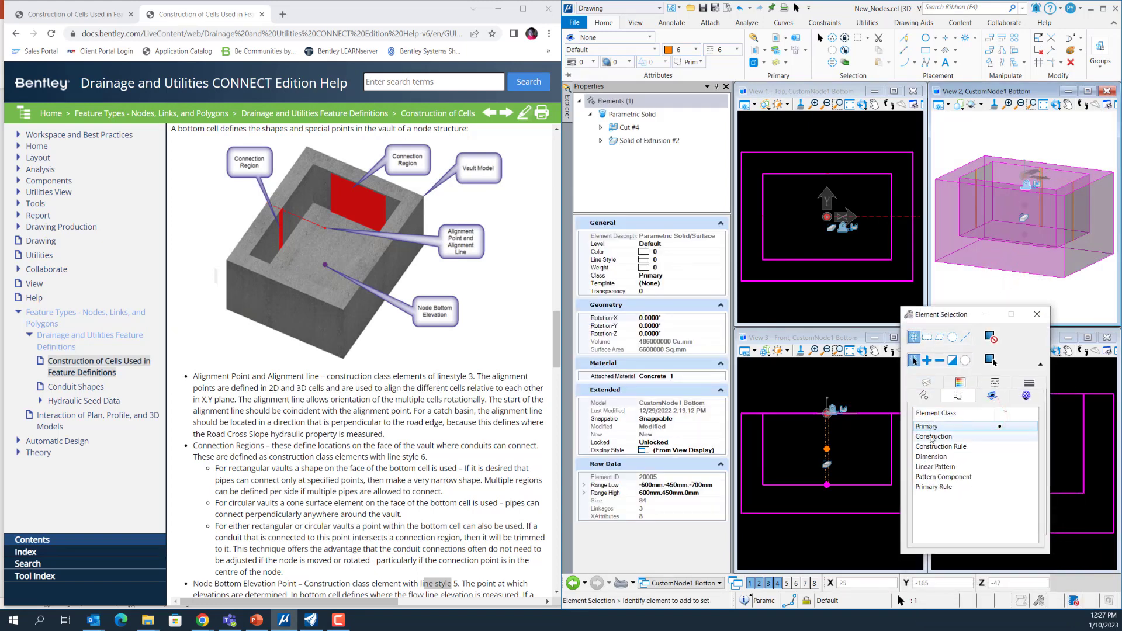
click(986, 295)
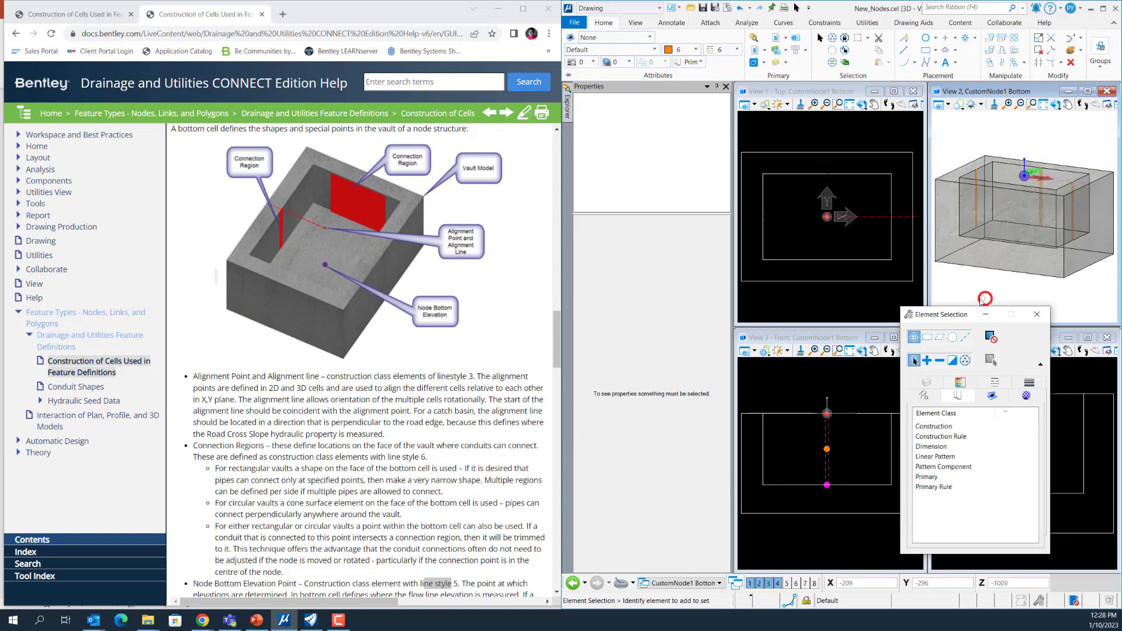
click(933, 426)
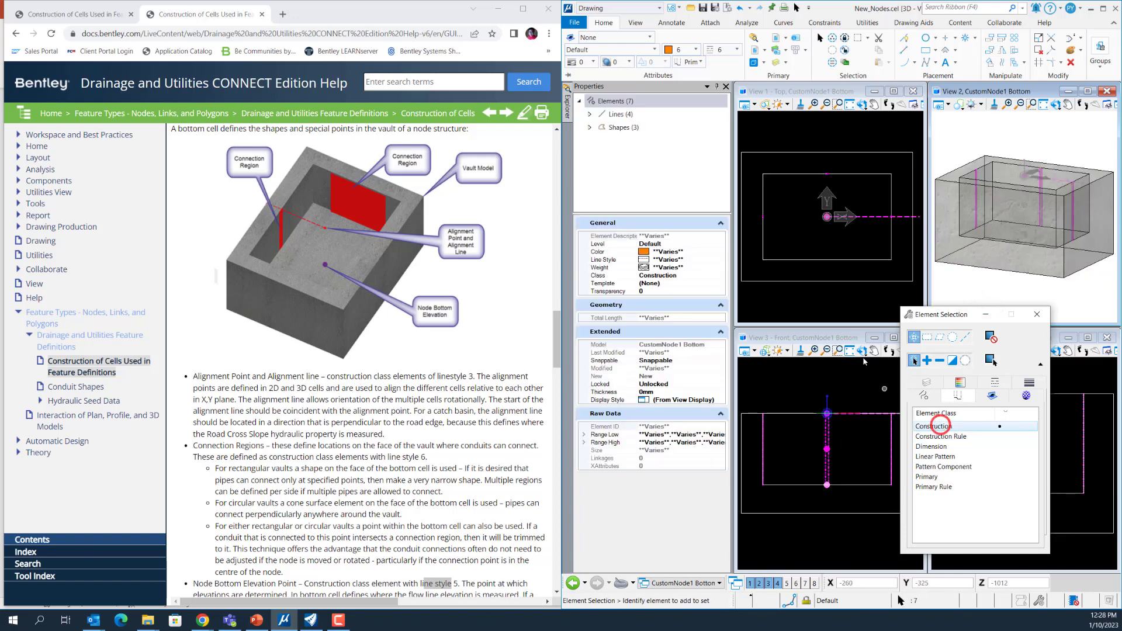
Review the four construction lines' properties, including line styles 5 and 3.
click(590, 114)
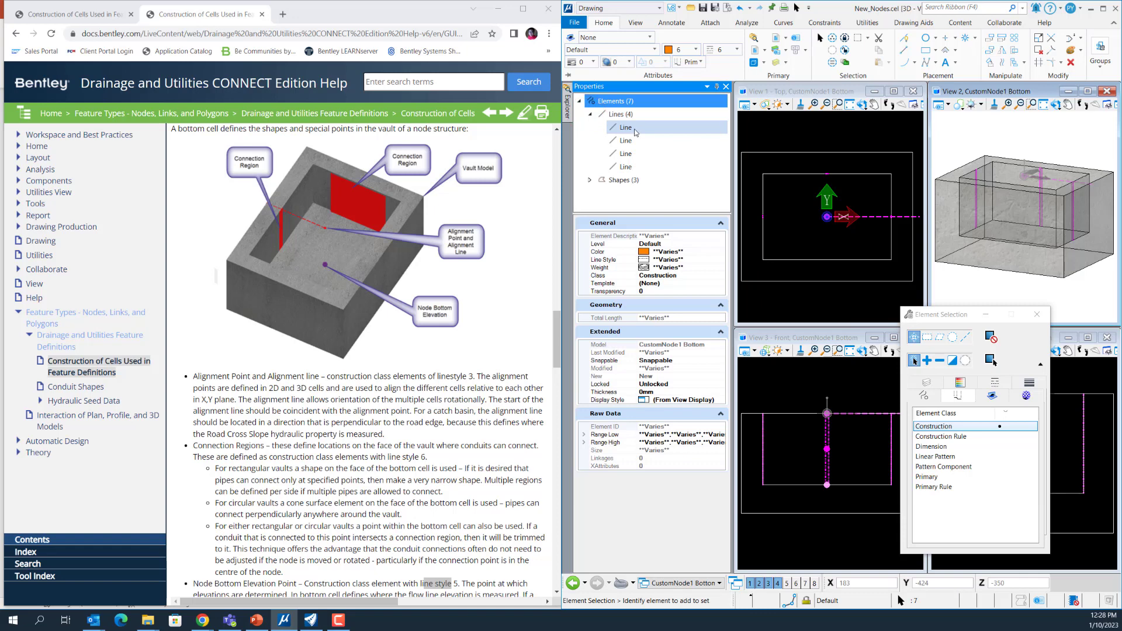
click(635, 129)
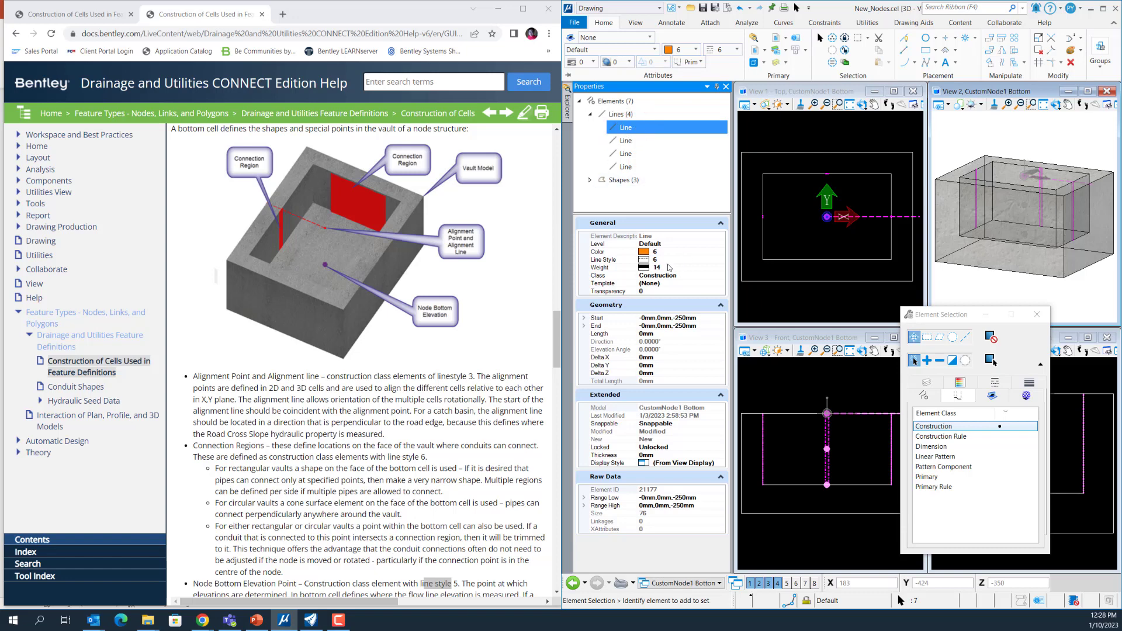
click(785, 276)
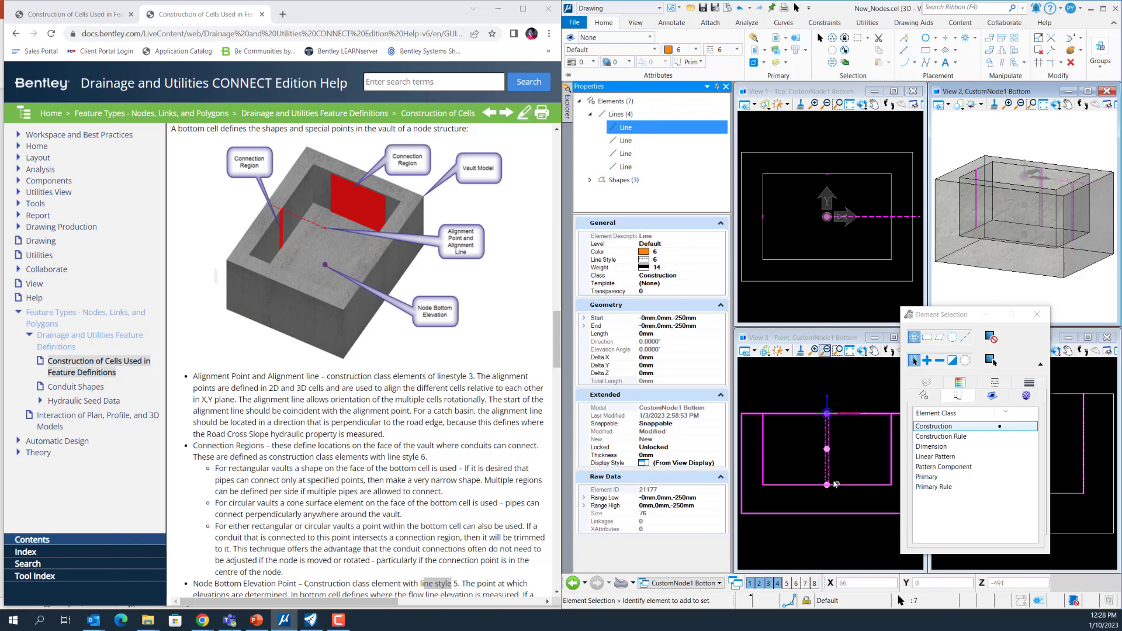
click(630, 140)
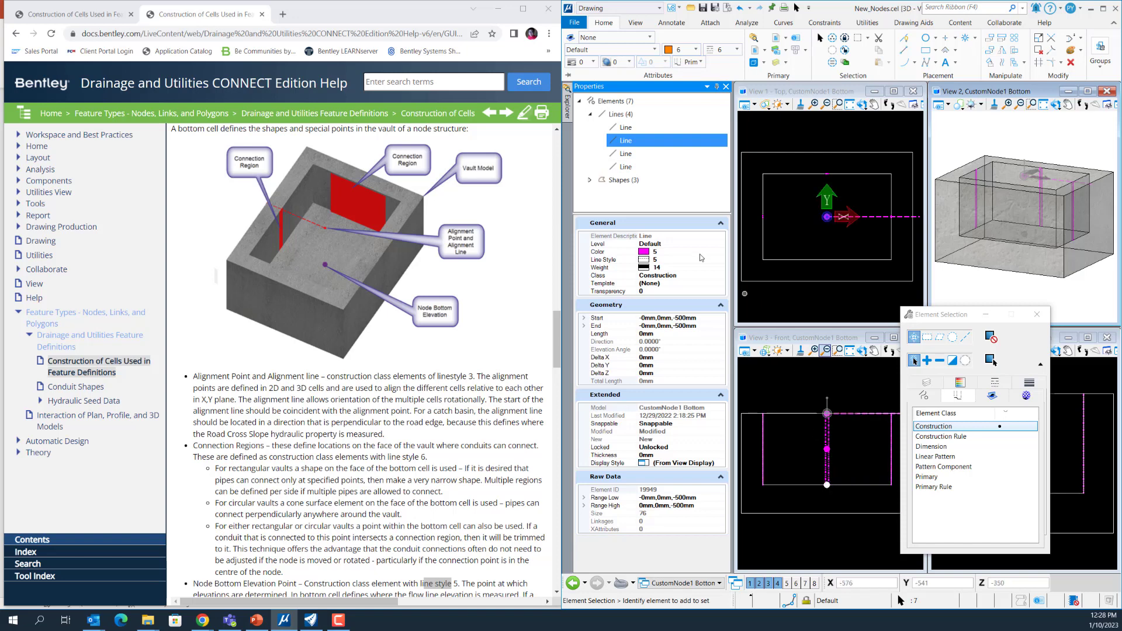
click(634, 155)
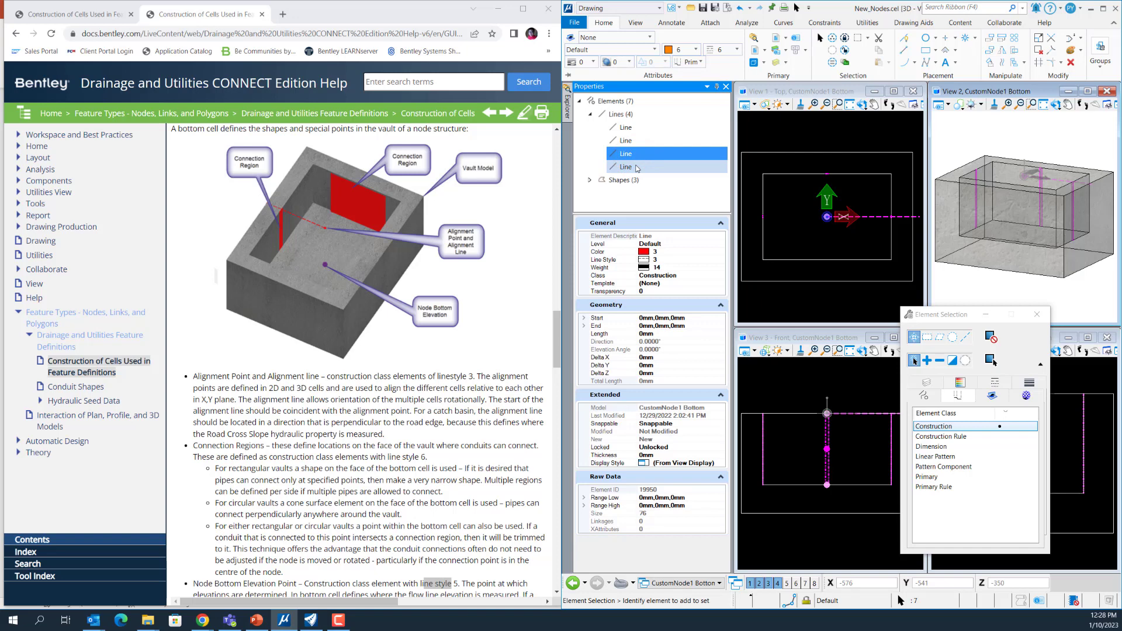
click(636, 168)
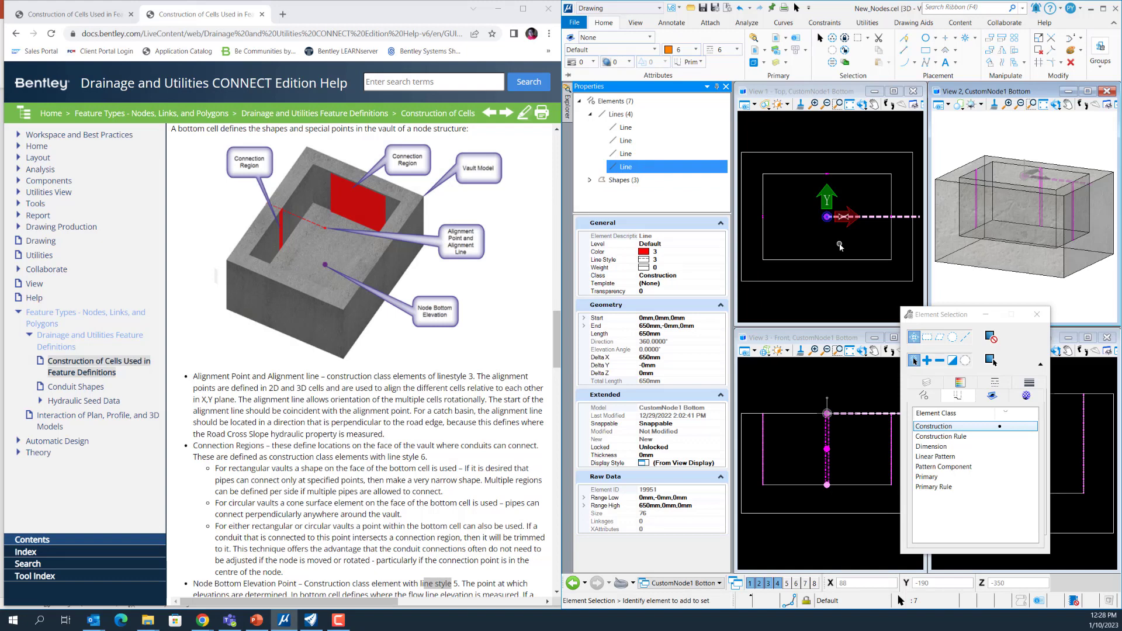
Review the three construction shapes, the third in line style 6.
click(592, 181)
click(629, 180)
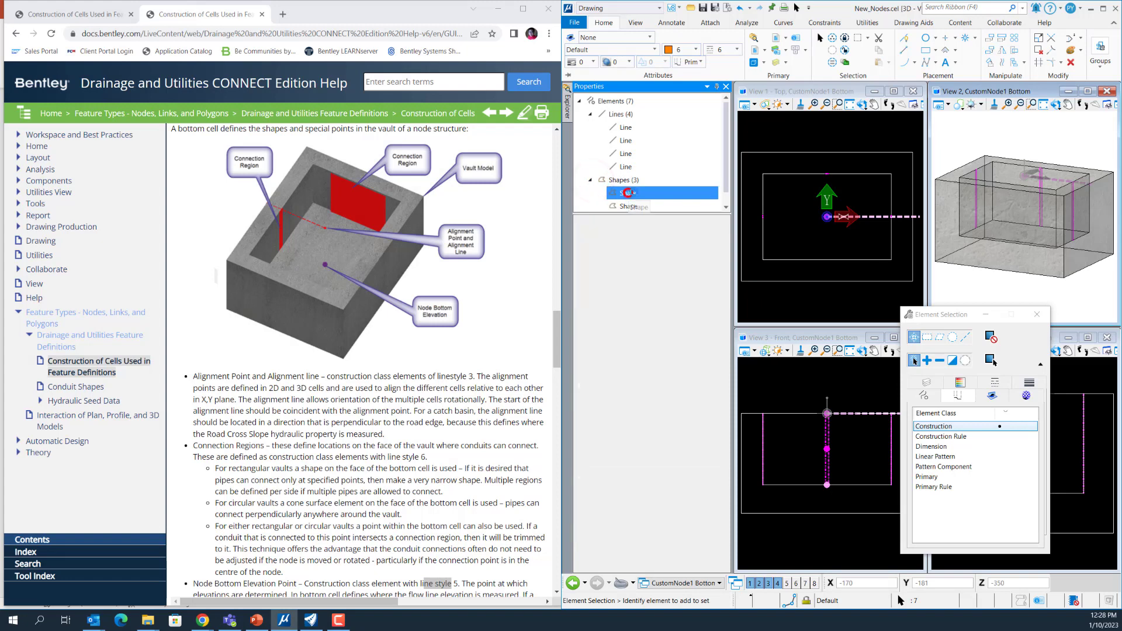
click(631, 193)
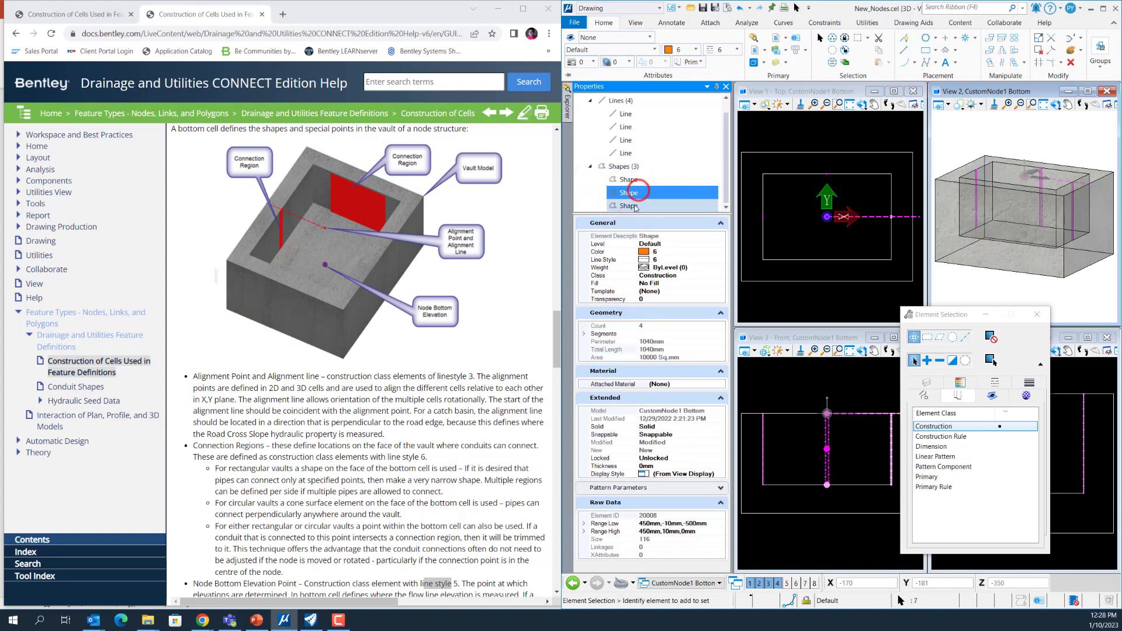
click(634, 206)
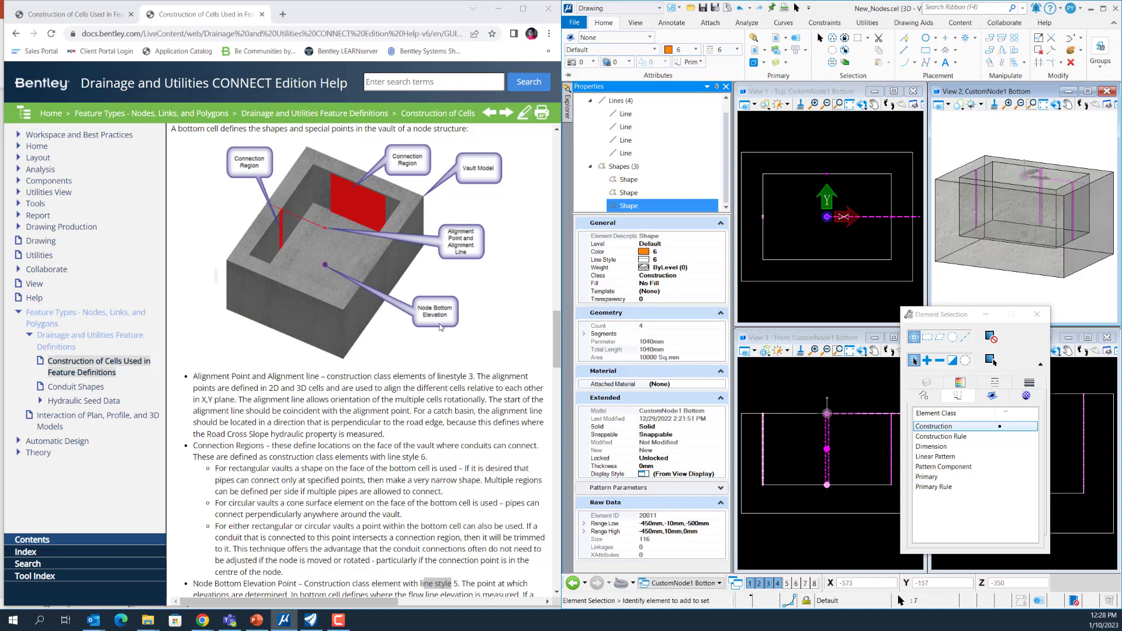
Highlight the Alignment Point and Alignment line rule: Construction class, linestyle 3.
scroll(510, 320, down, 5)
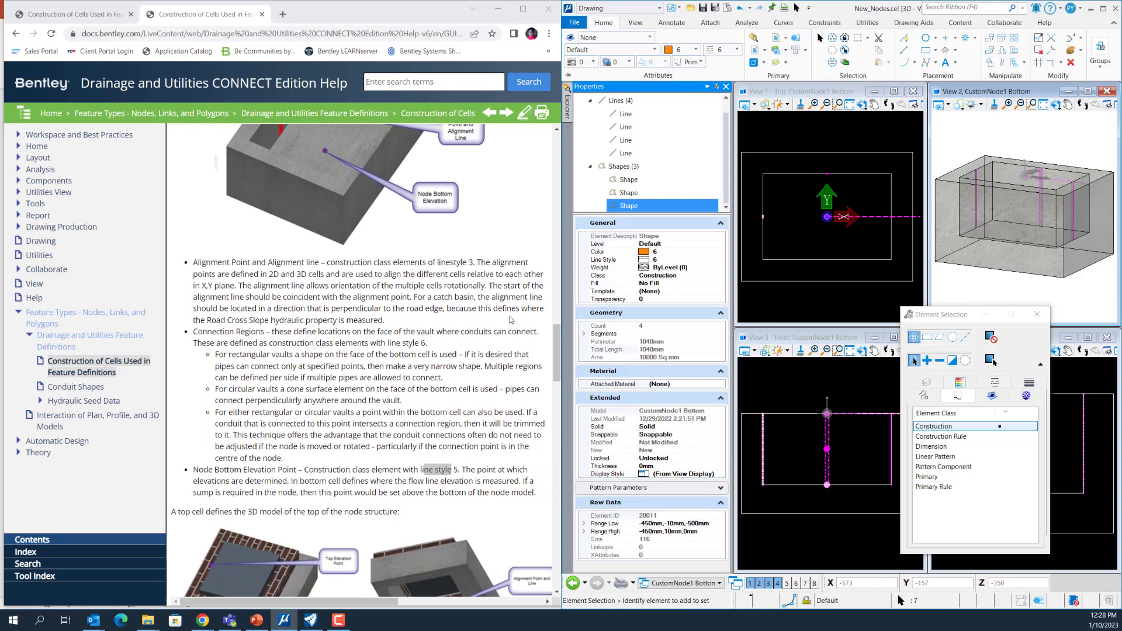
scroll(511, 320, down, 1)
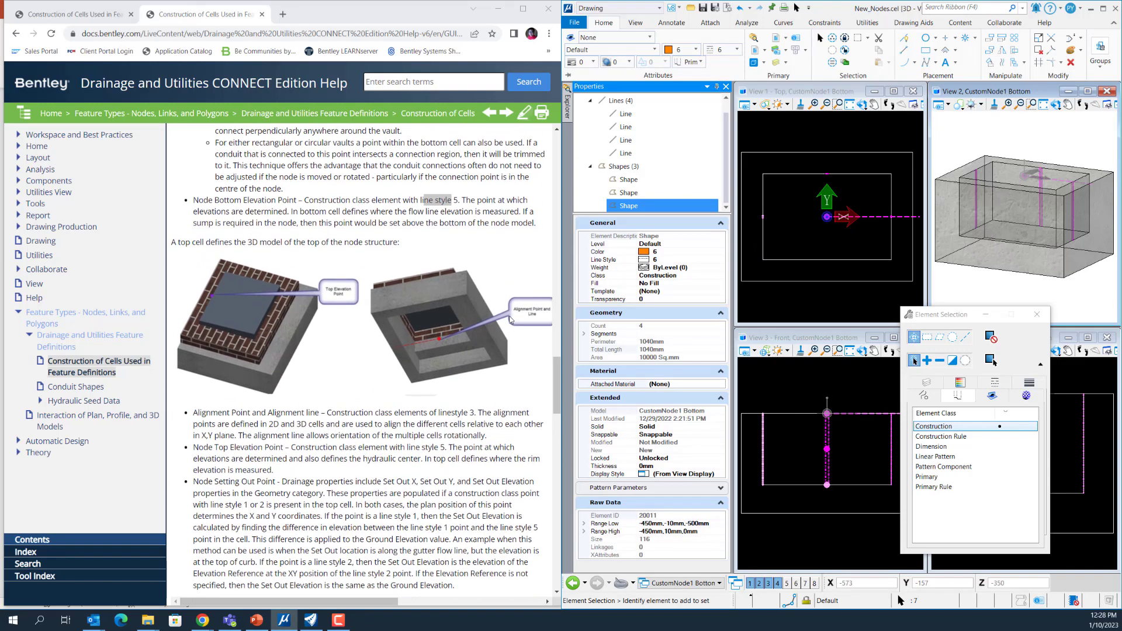
scroll(510, 320, down, 1)
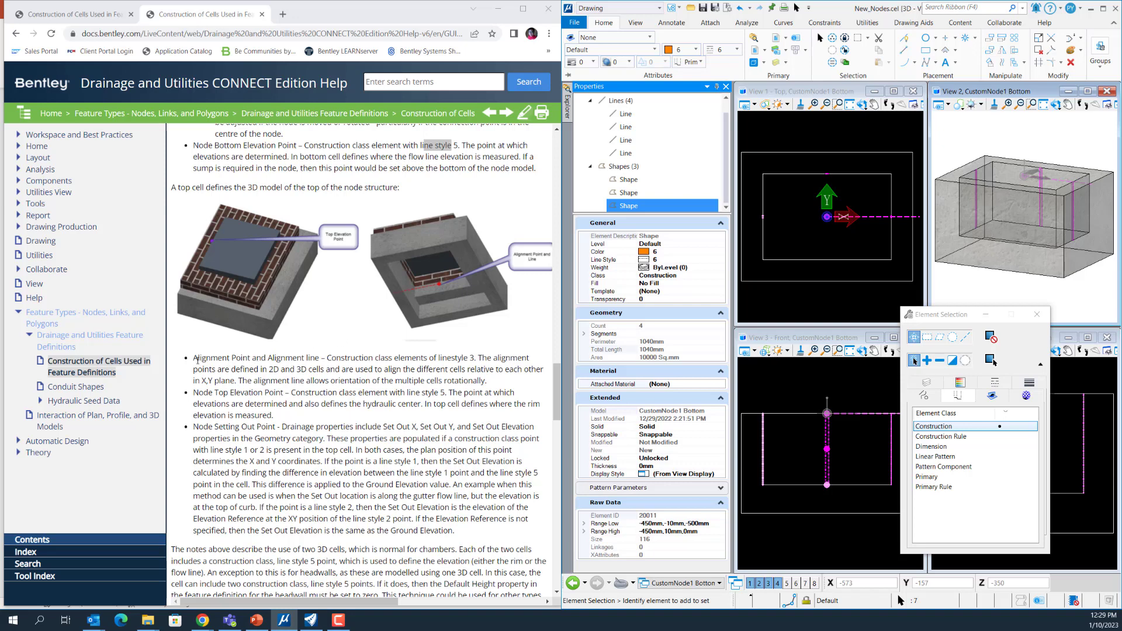
drag(196, 357, 322, 366)
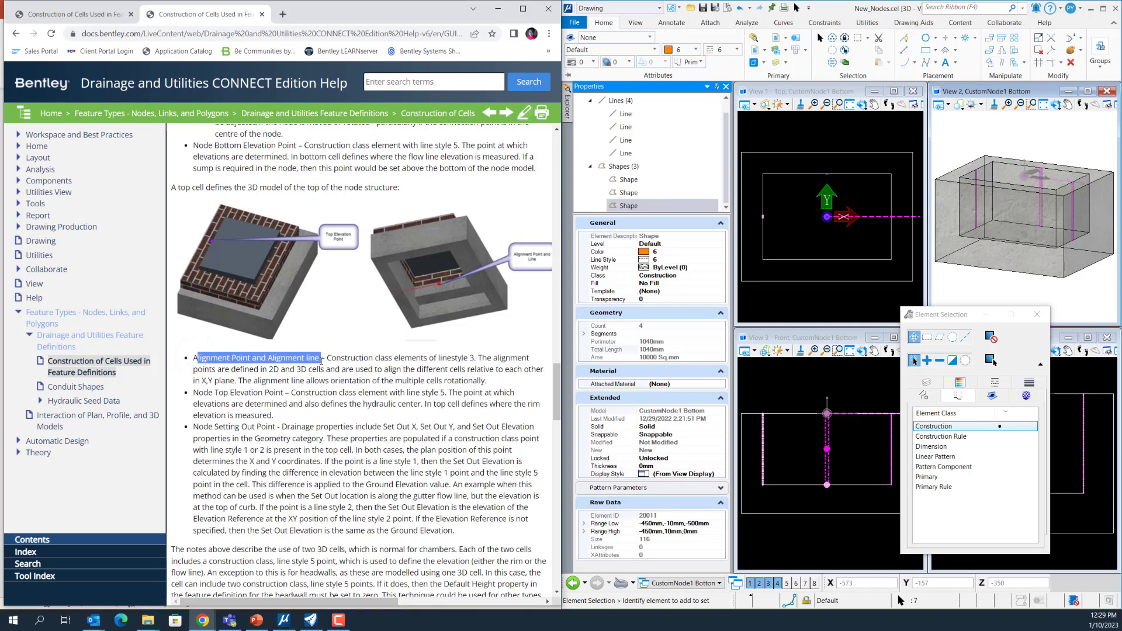
drag(439, 357, 475, 357)
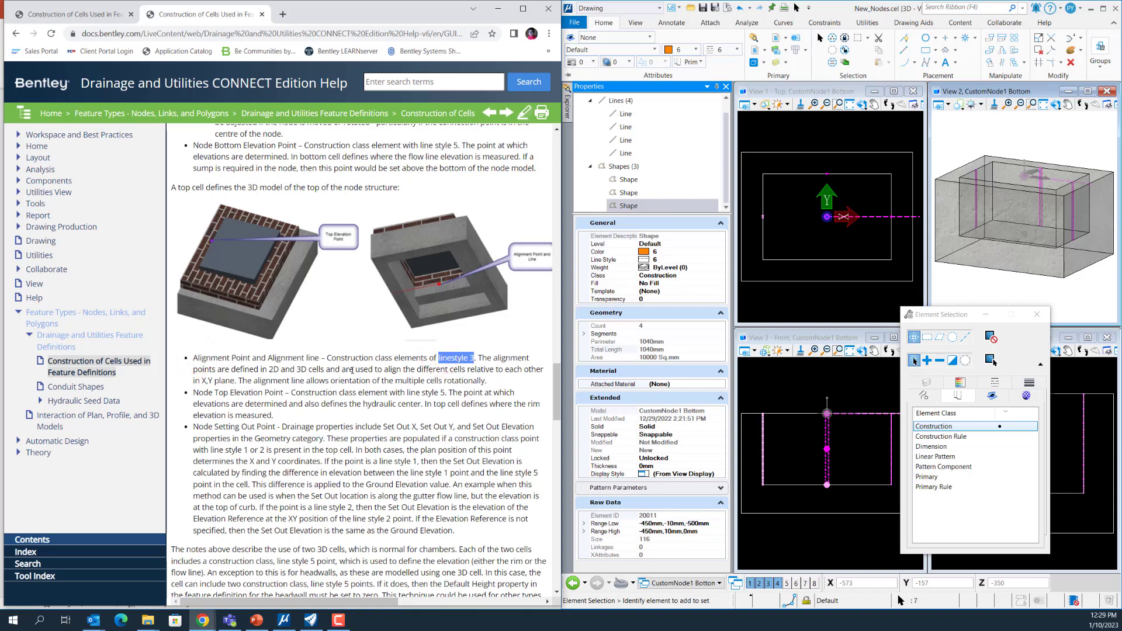
drag(374, 359, 390, 359)
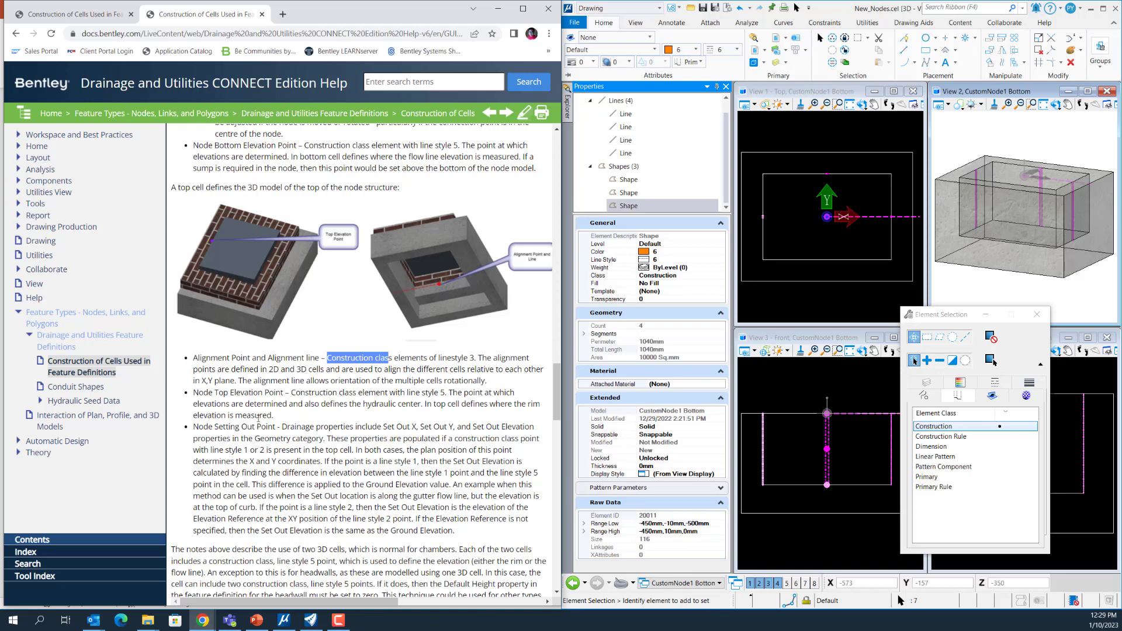
Highlight the Node Top Elevation Point and Node Setting Out Point line style rules and set out elevation explanation.
drag(195, 393, 280, 393)
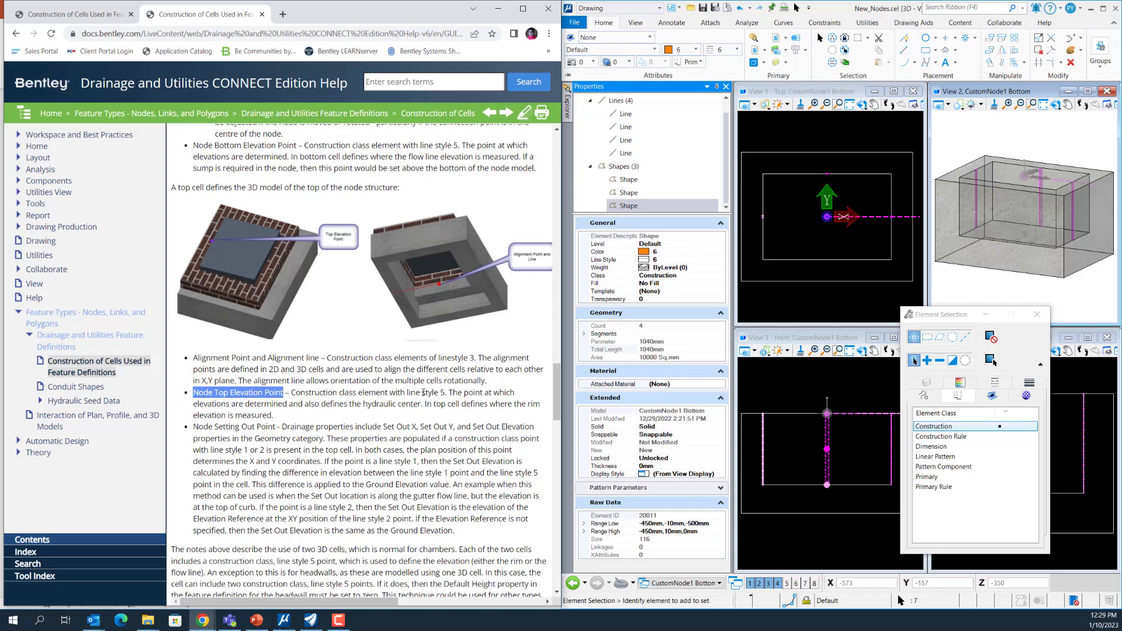
drag(405, 393, 442, 393)
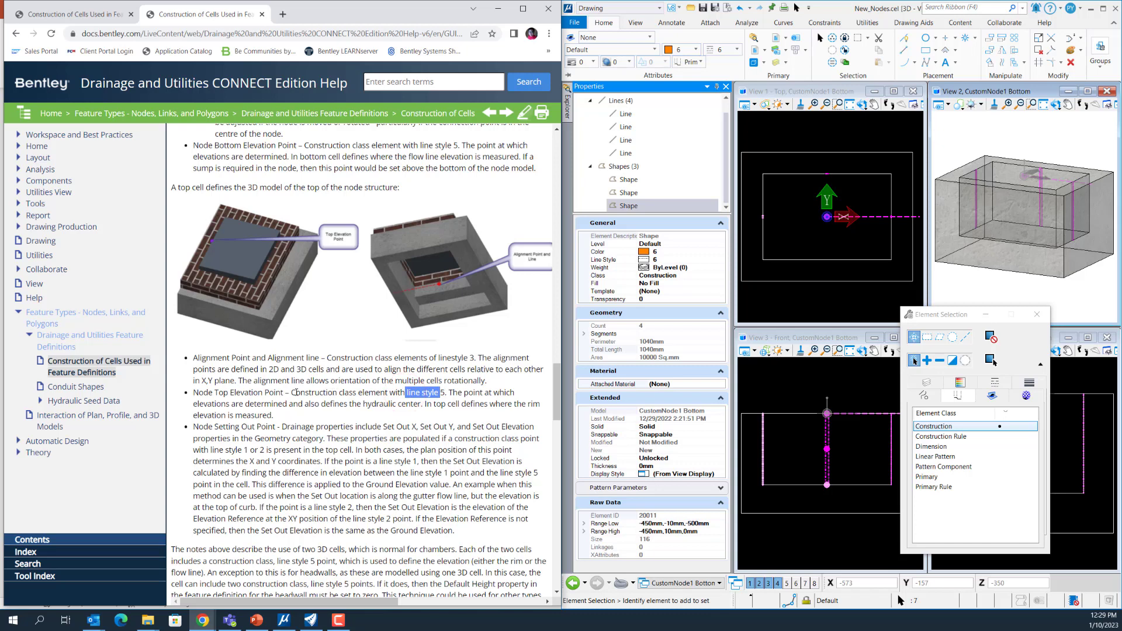
drag(195, 427, 276, 427)
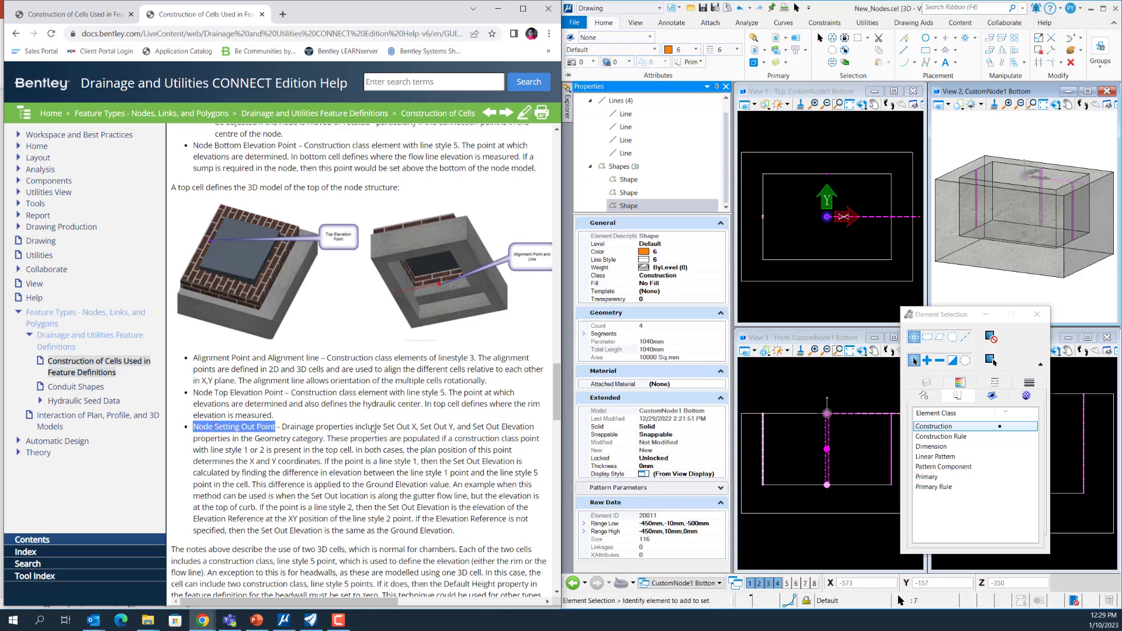
drag(225, 450, 273, 450)
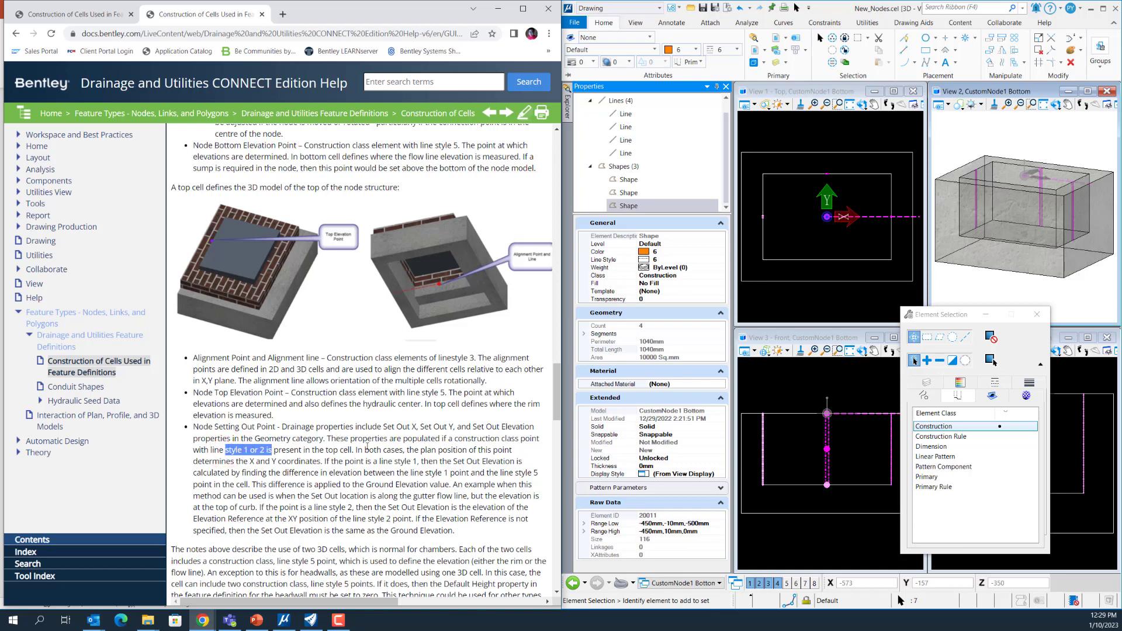
drag(355, 450, 503, 527)
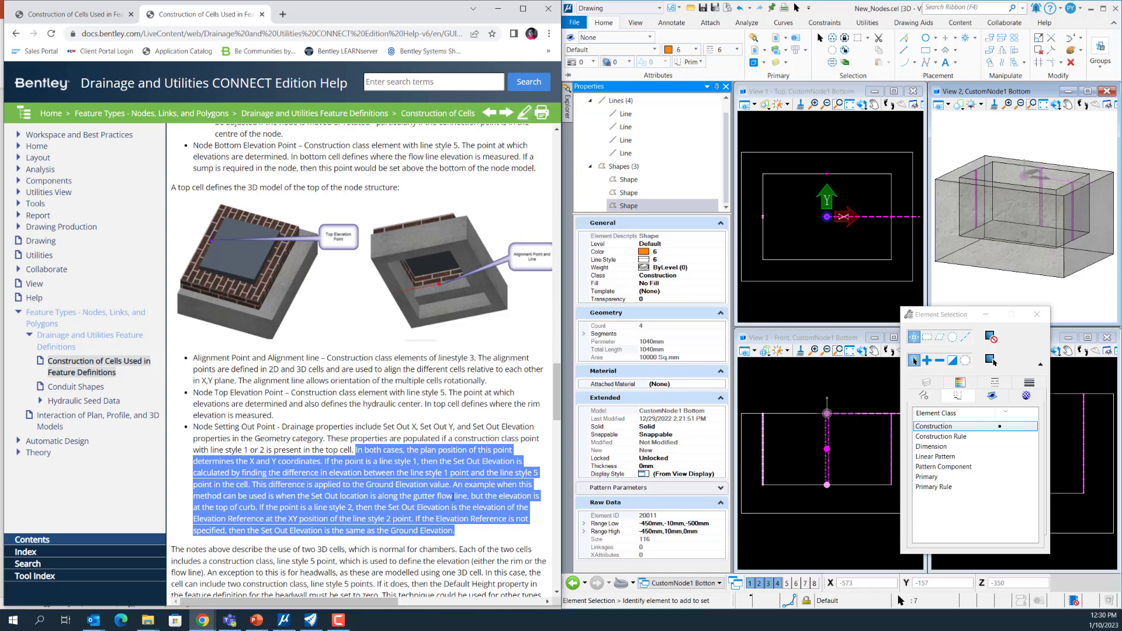
Show the CustomNode1 Top views and select only its four Construction-class lines.
click(718, 583)
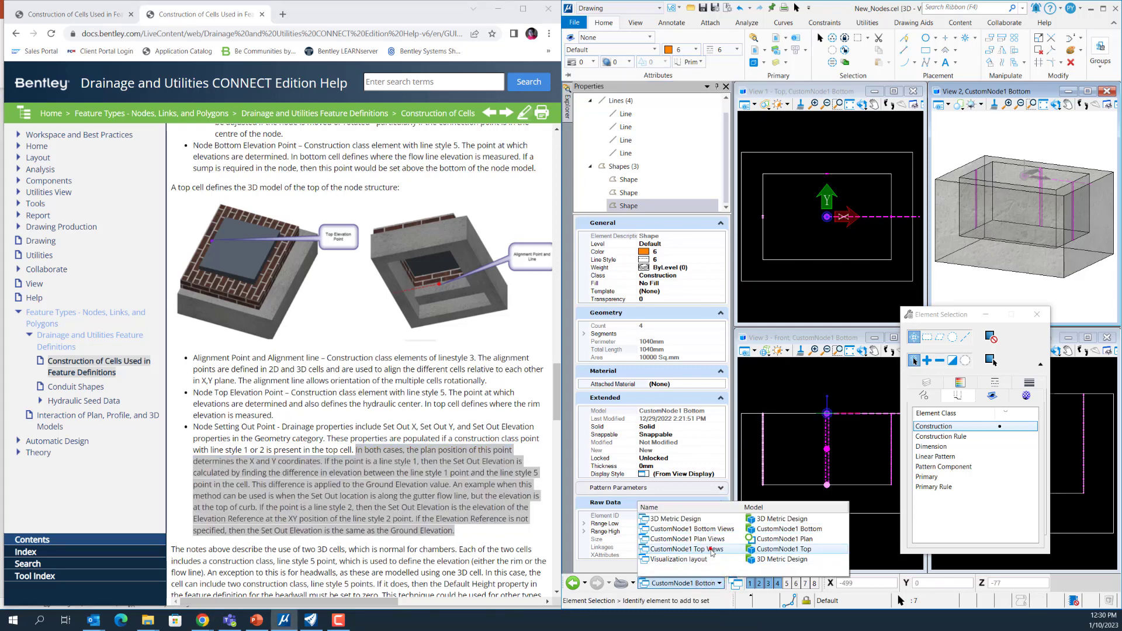
click(713, 550)
drag(950, 320, 993, 300)
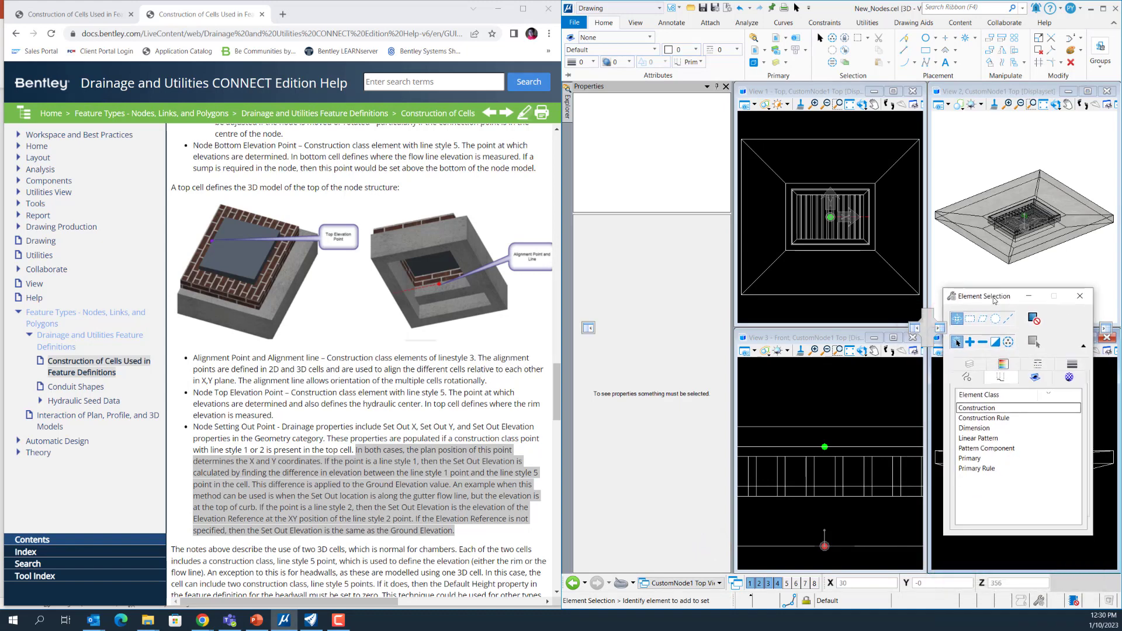
click(993, 251)
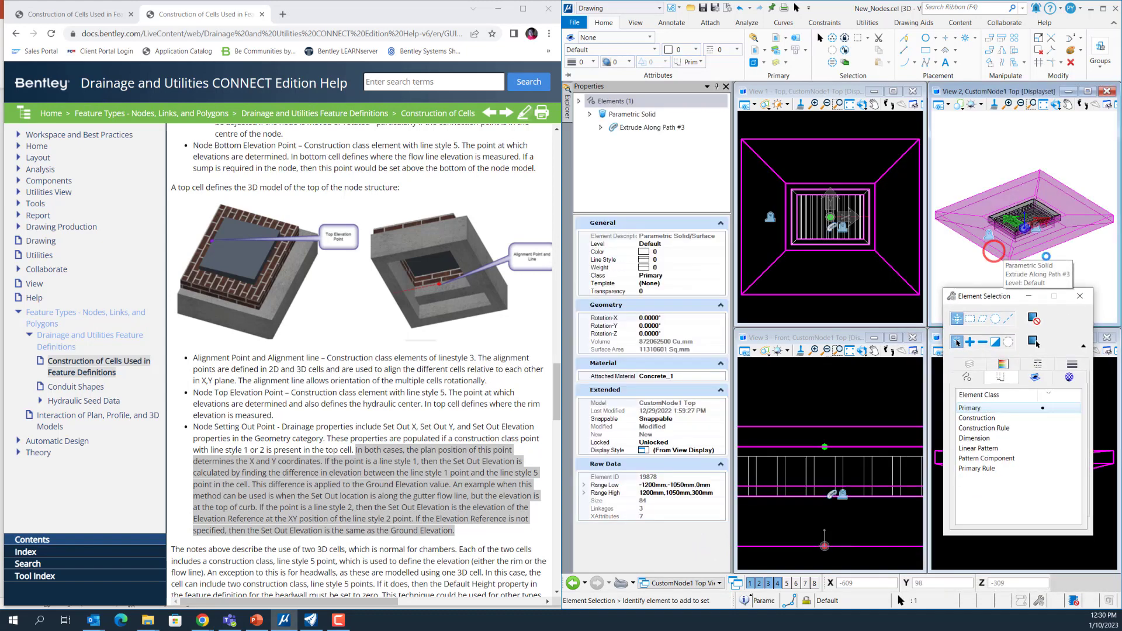
click(989, 418)
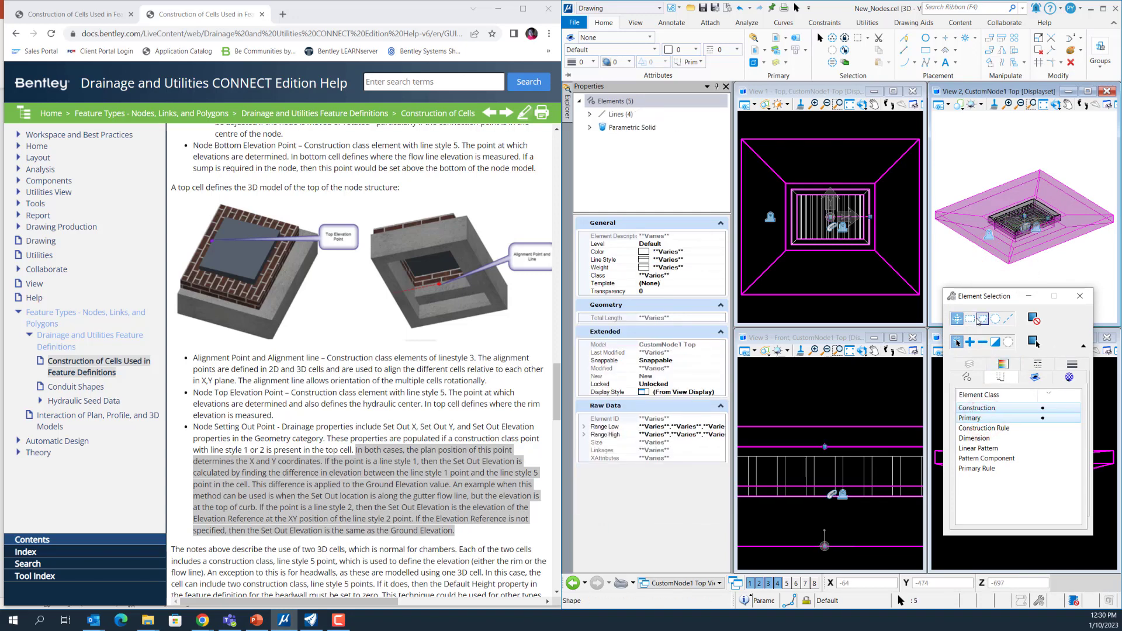
click(974, 272)
click(976, 410)
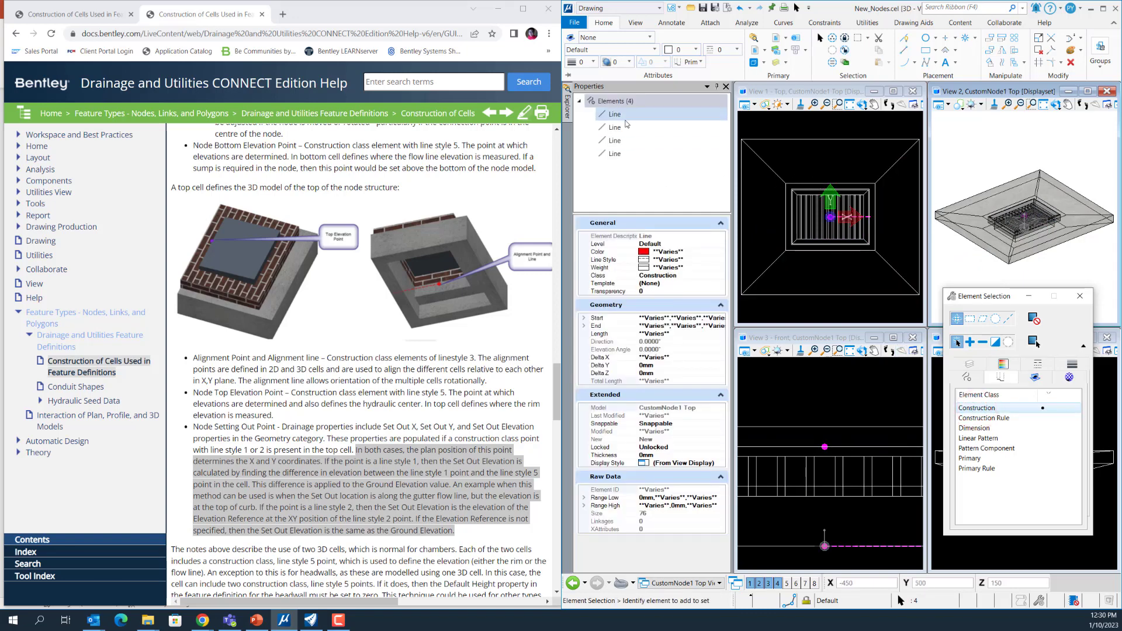
Review each construction line's colour and style; the fourth is line style 2, weight 14.
click(620, 115)
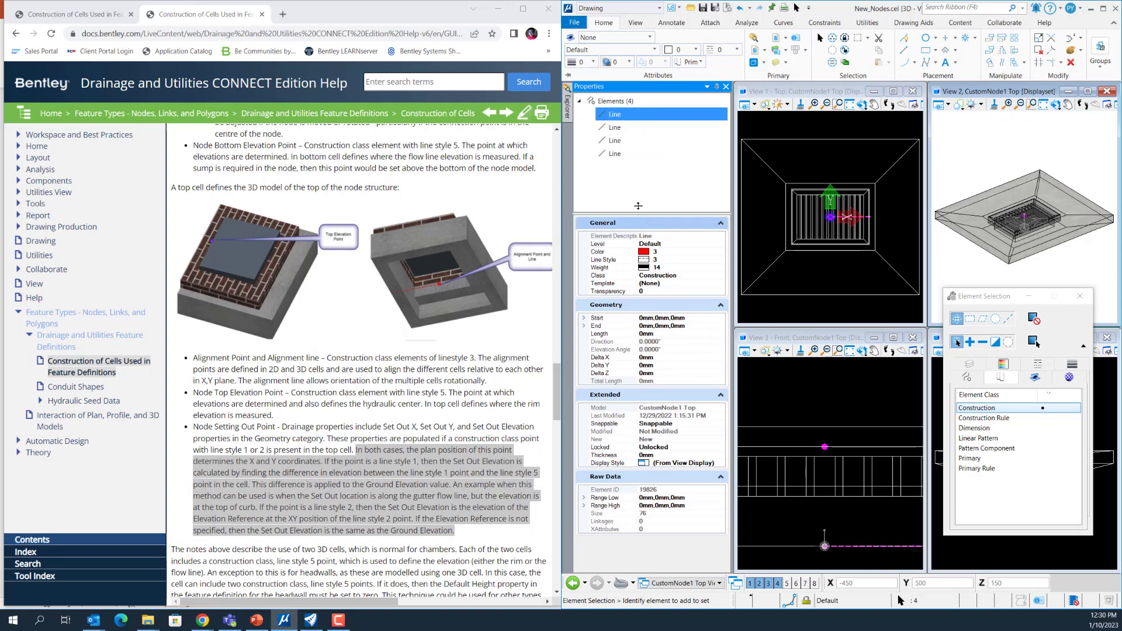
click(633, 128)
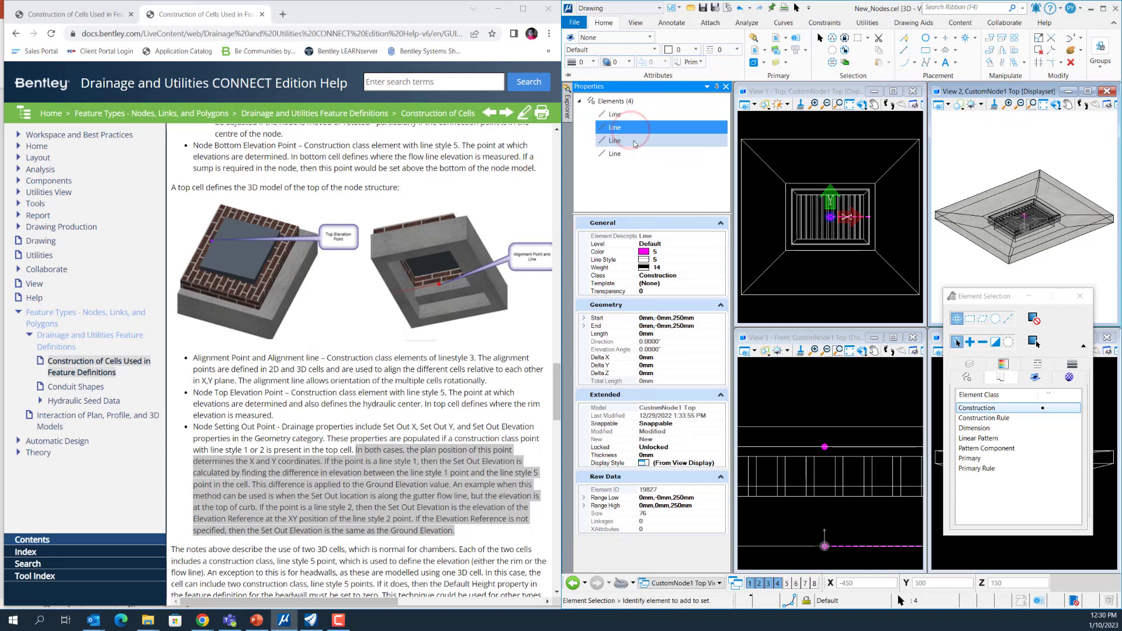
click(634, 141)
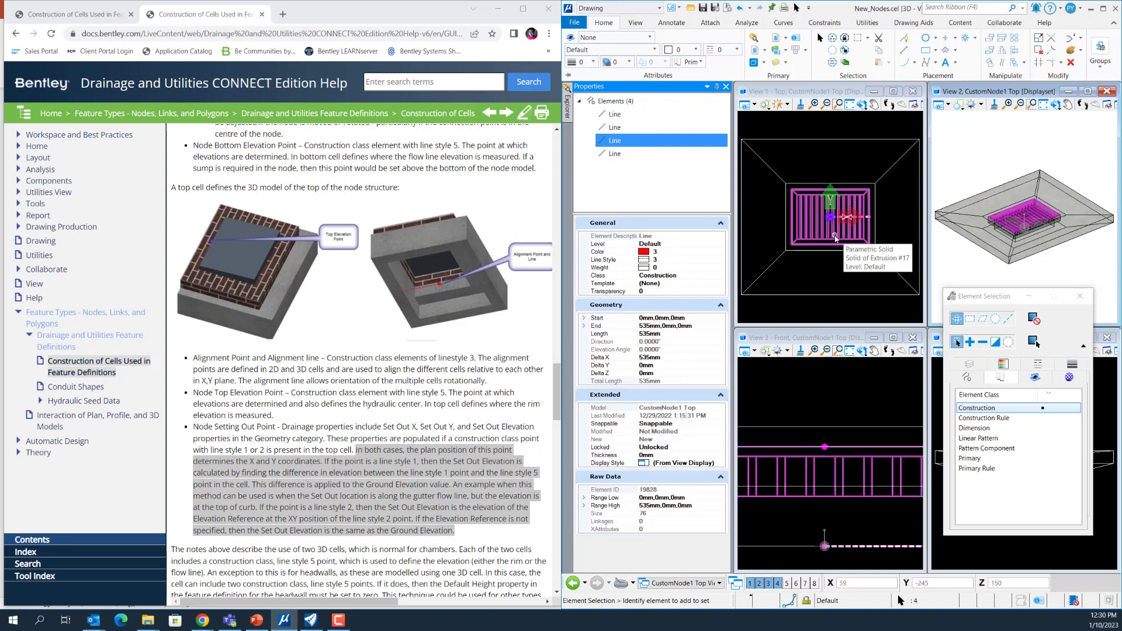
click(633, 128)
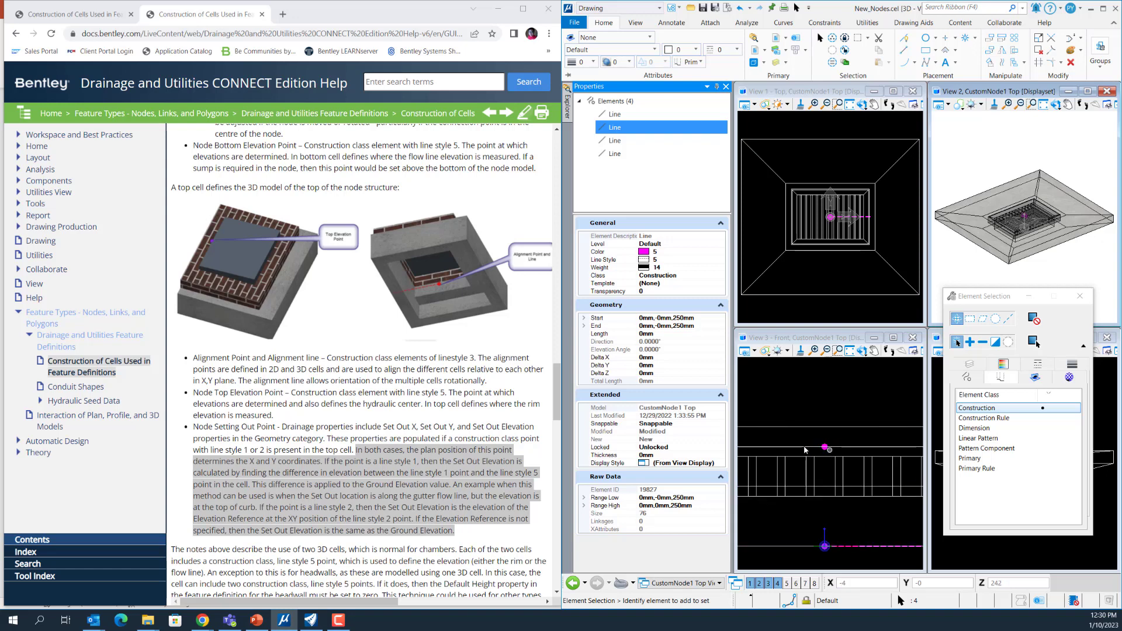
click(615, 156)
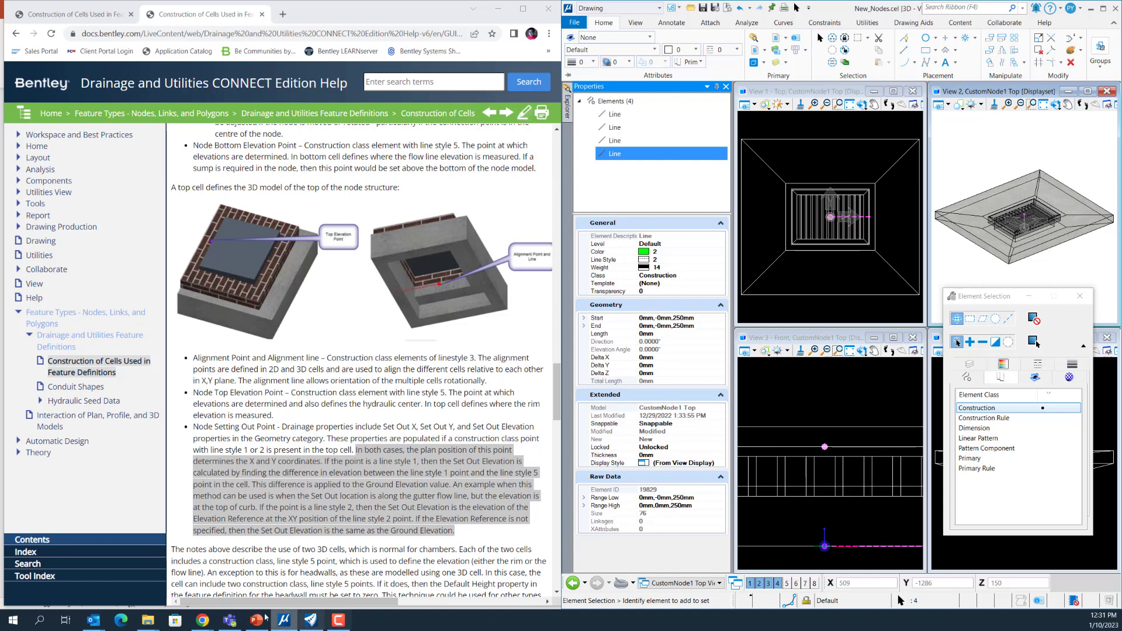
click(148, 621)
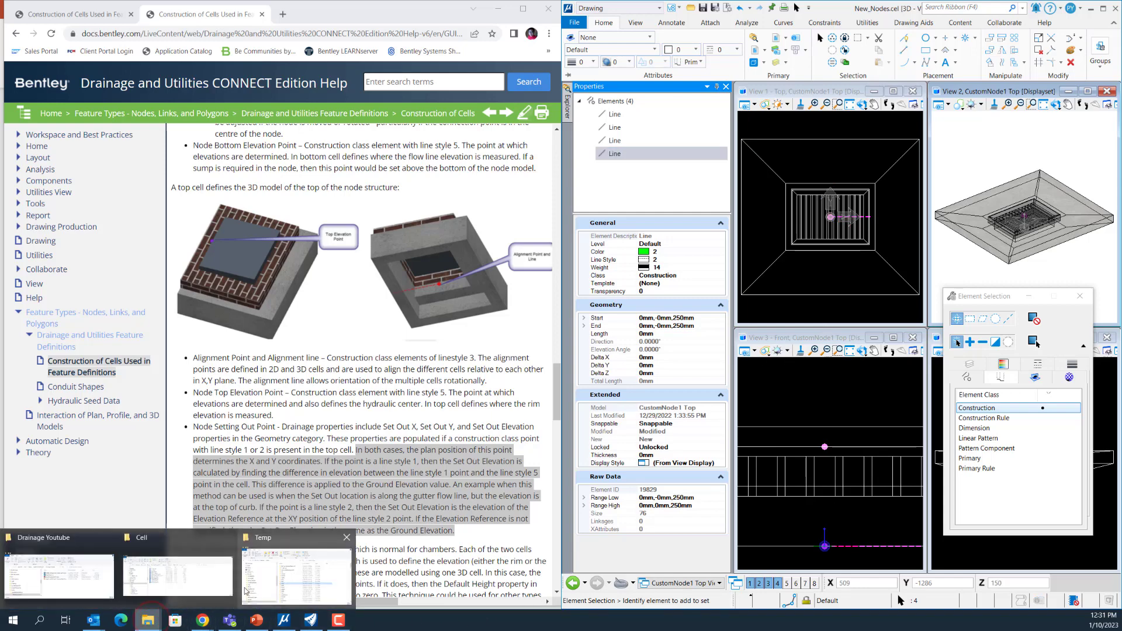
Place the MRWA Design Standards\Cell window beside Drainage Youtube and reveal its full path.
click(198, 591)
mouse_move(149, 616)
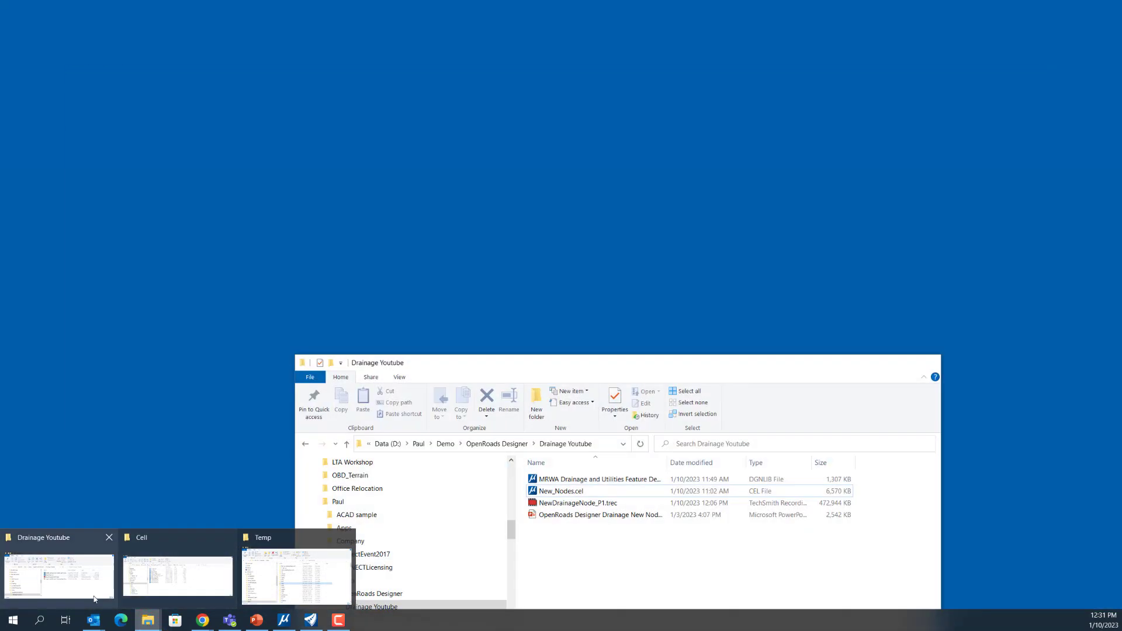
click(88, 595)
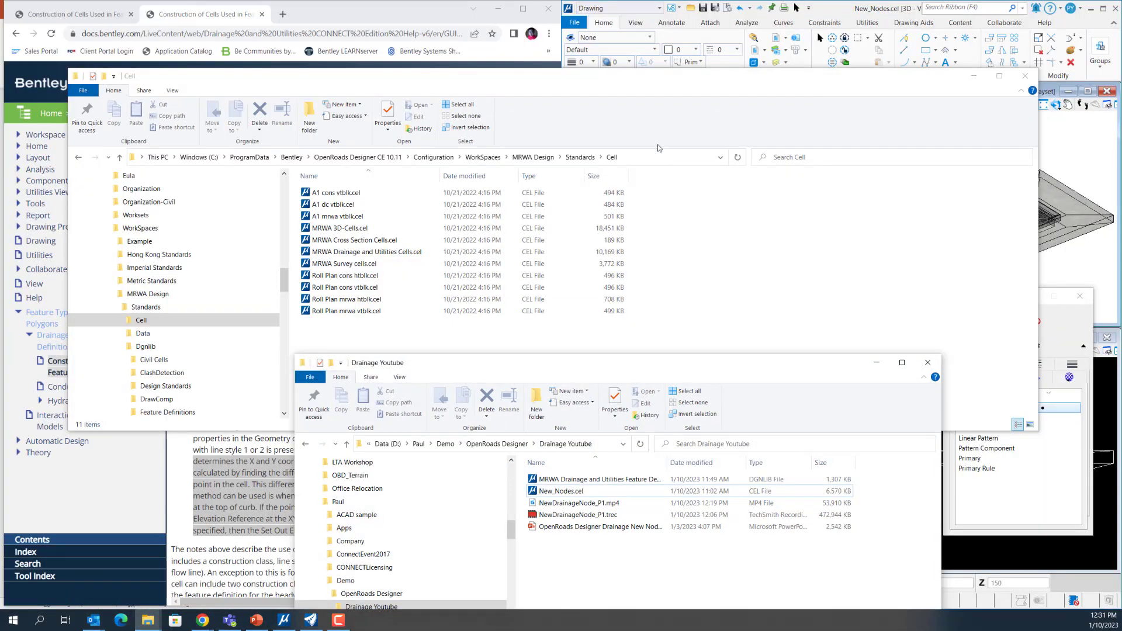
click(645, 155)
click(644, 156)
click(615, 157)
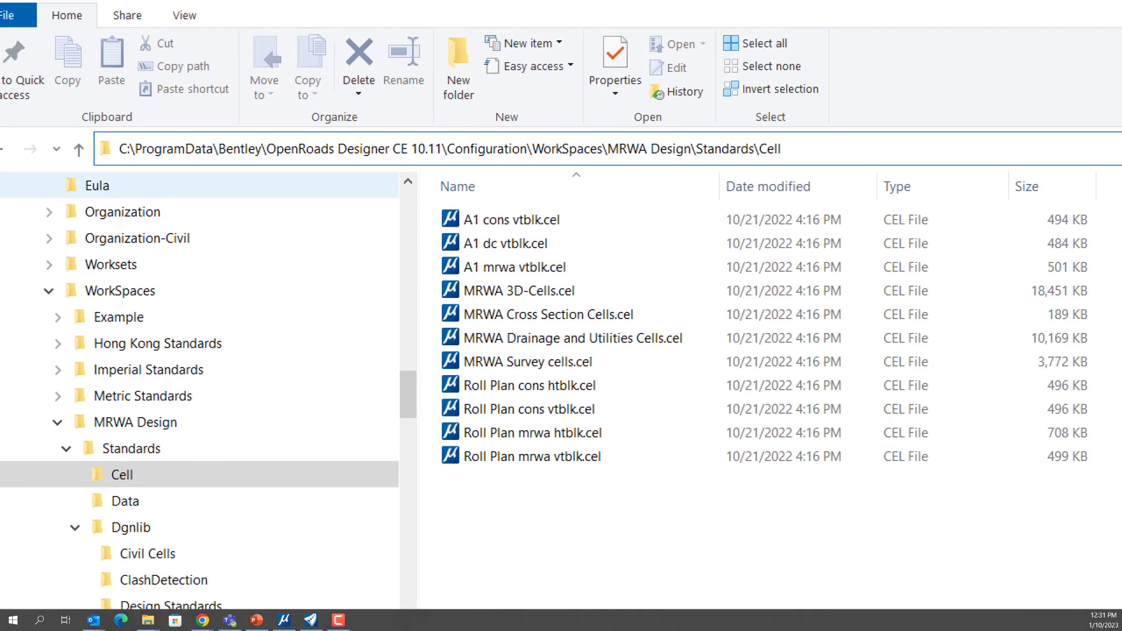
click(157, 160)
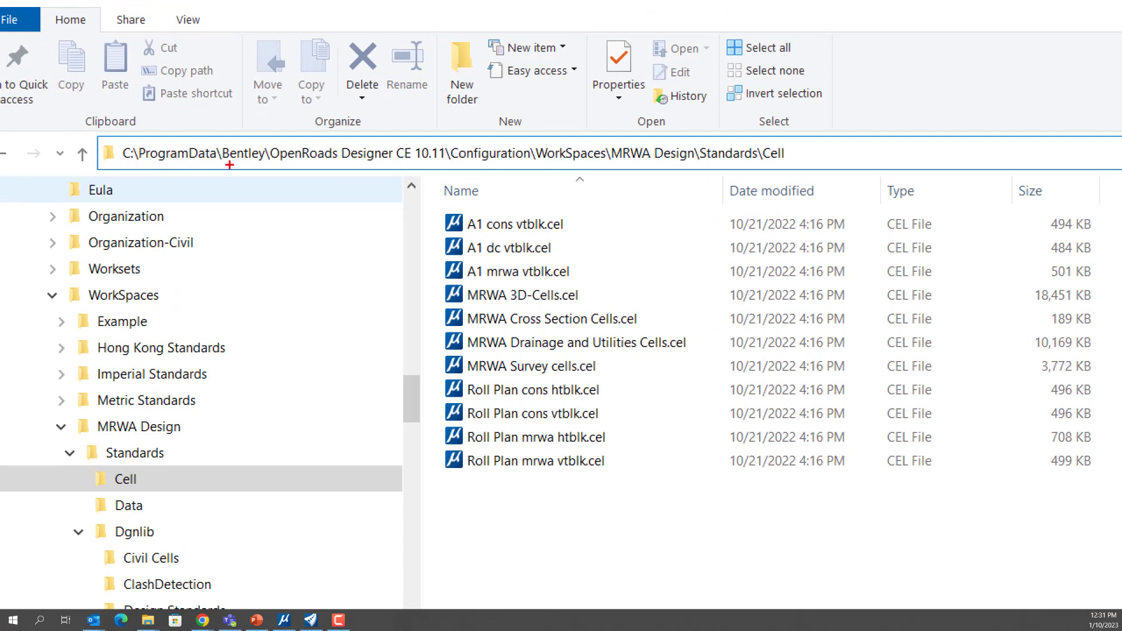
drag(276, 165, 603, 168)
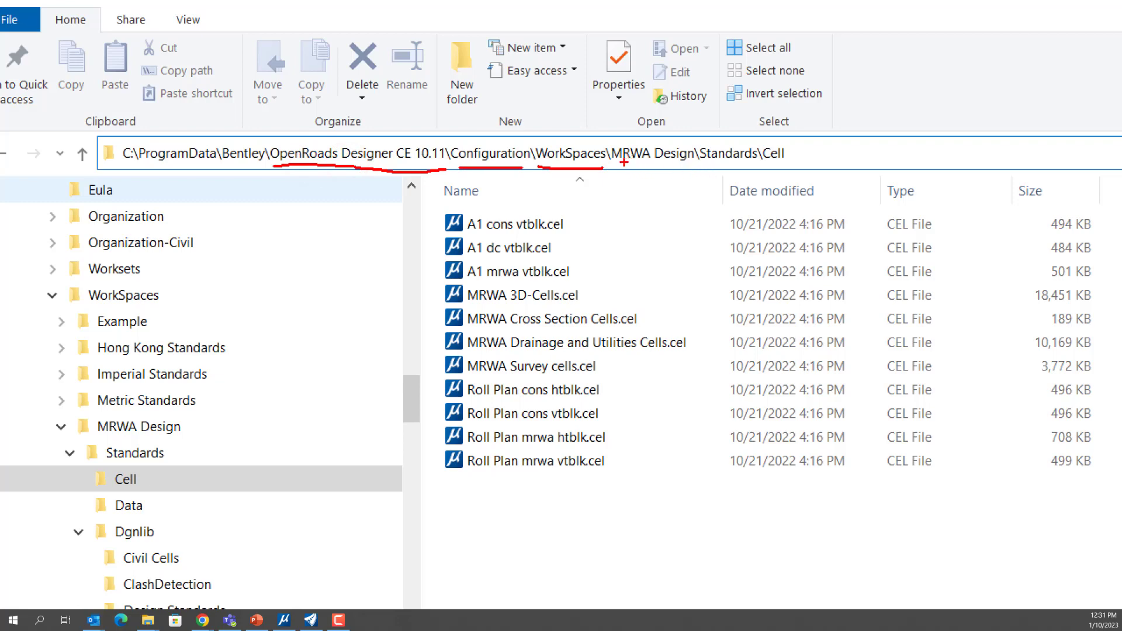
drag(615, 168, 690, 168)
click(431, 163)
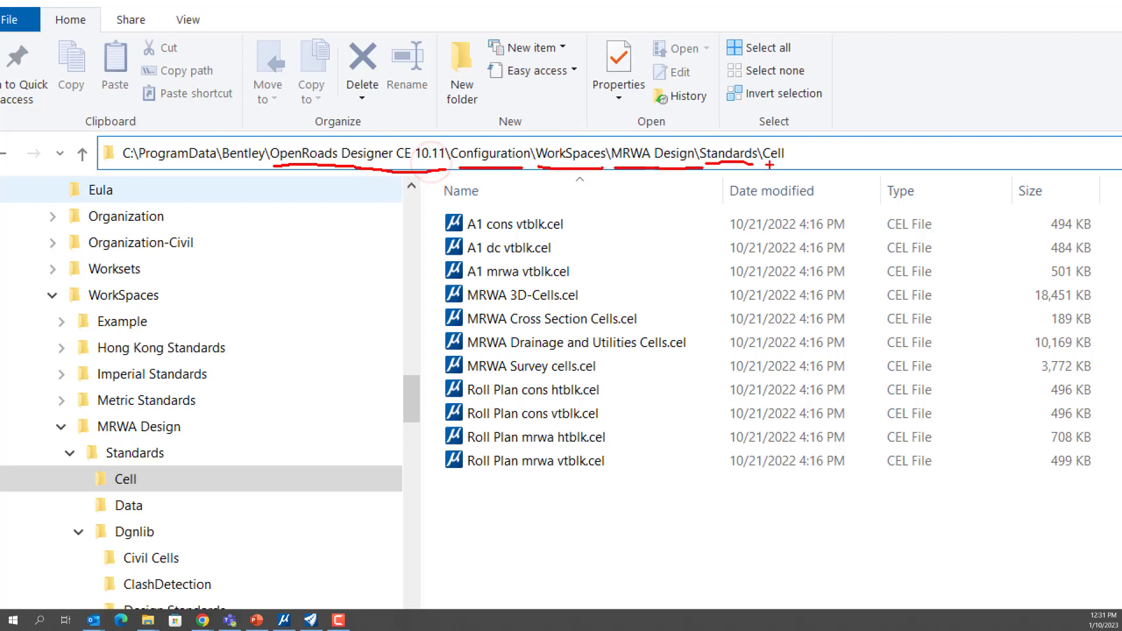
click(462, 164)
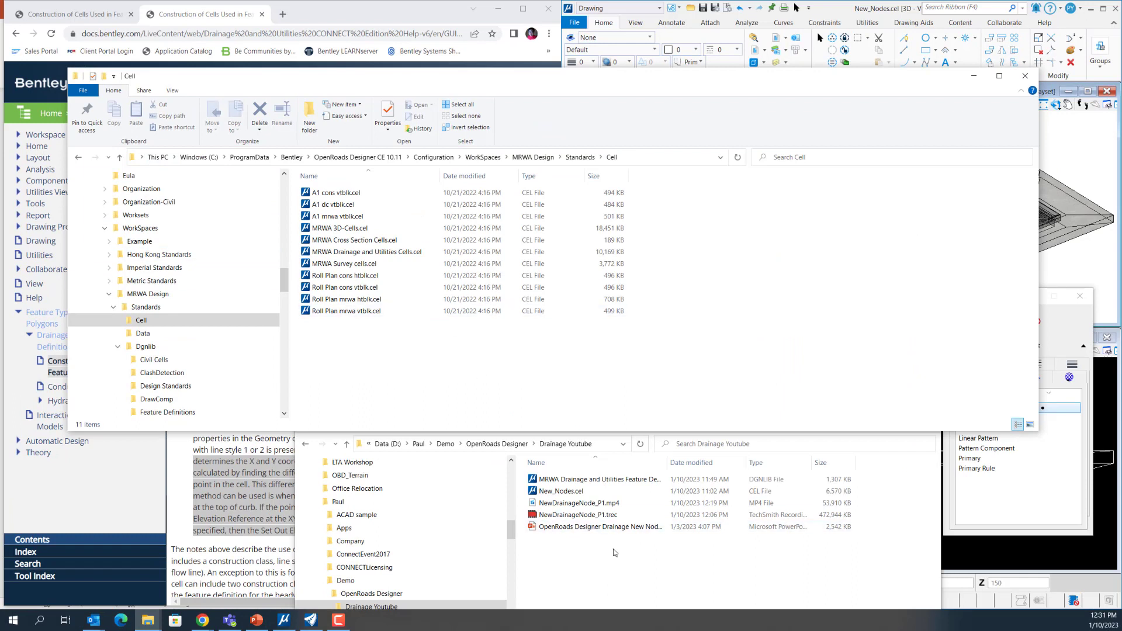
Copy New_Nodes.cel and paste it into the Standards\Cell folder, bringing it to 12 CEL files.
click(571, 492)
click(571, 493)
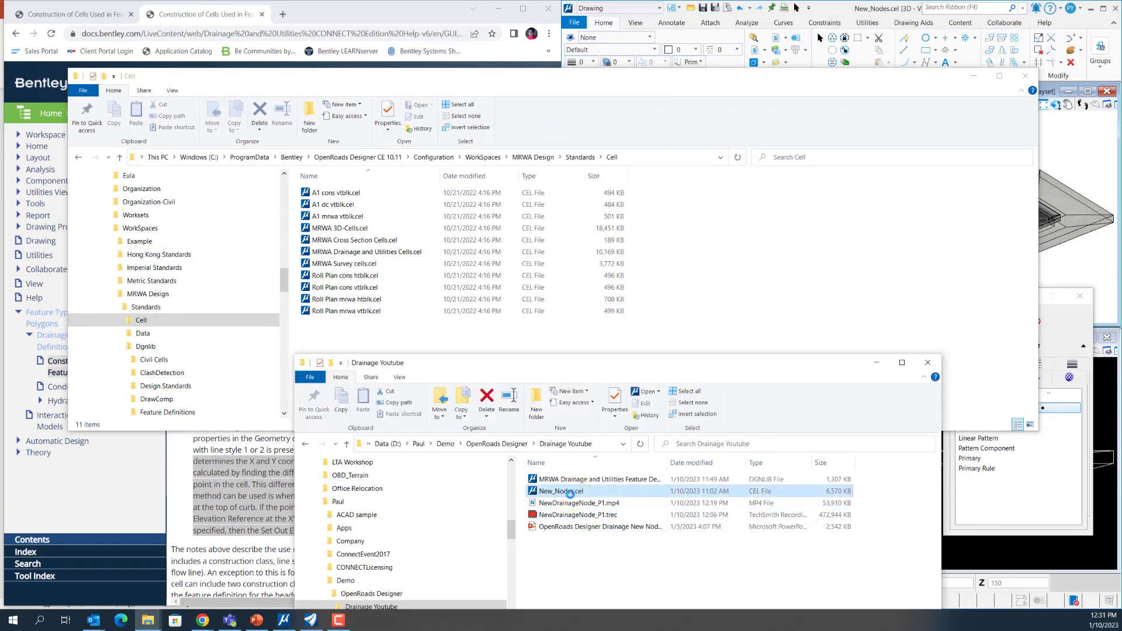
right_click(570, 492)
click(450, 429)
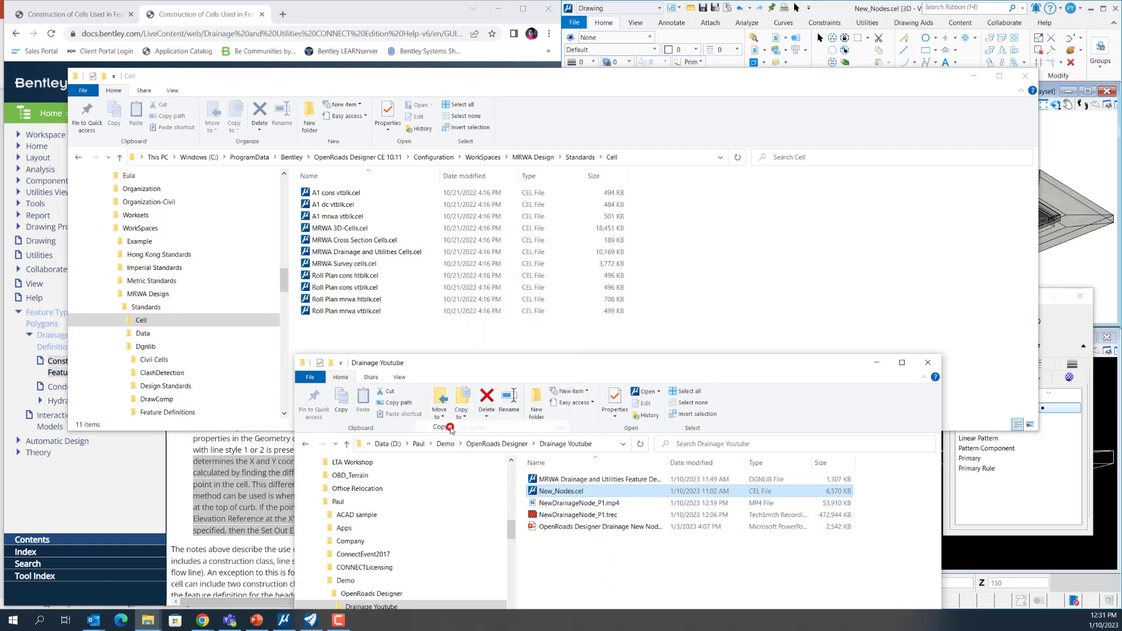
click(656, 338)
right_click(585, 341)
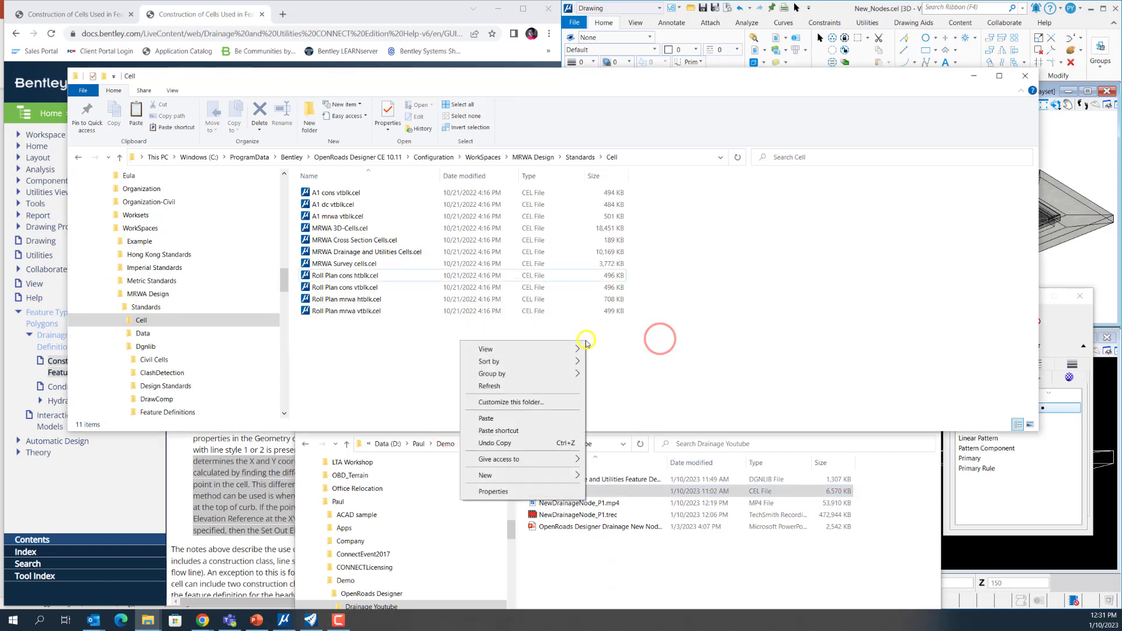
click(511, 418)
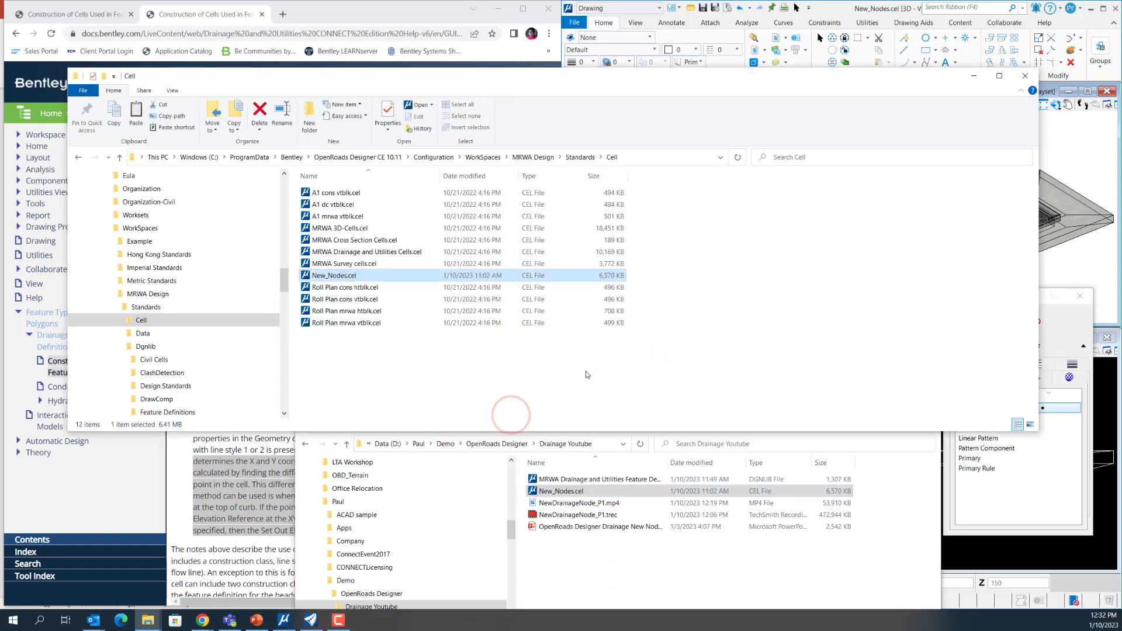